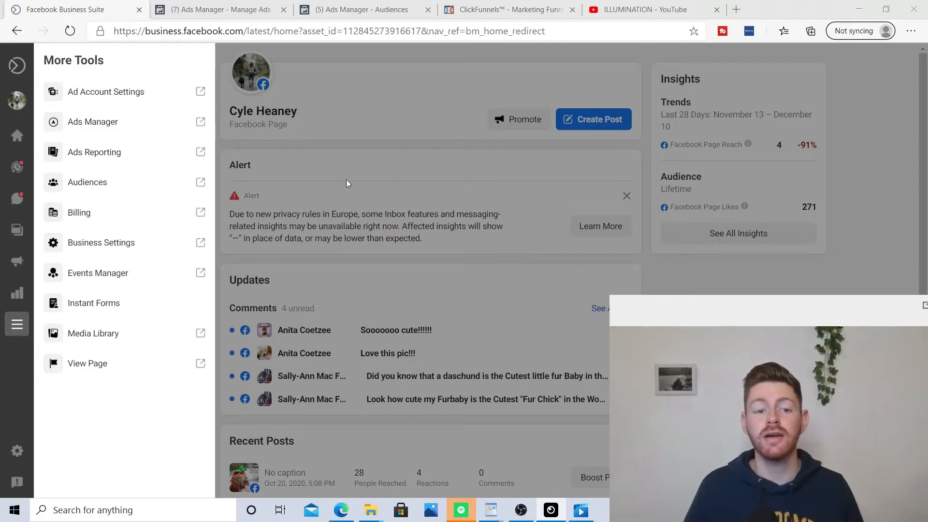
# Step: Open Ads Manager and scroll across the campaigns table to review its columns
pyautogui.click(210, 5)
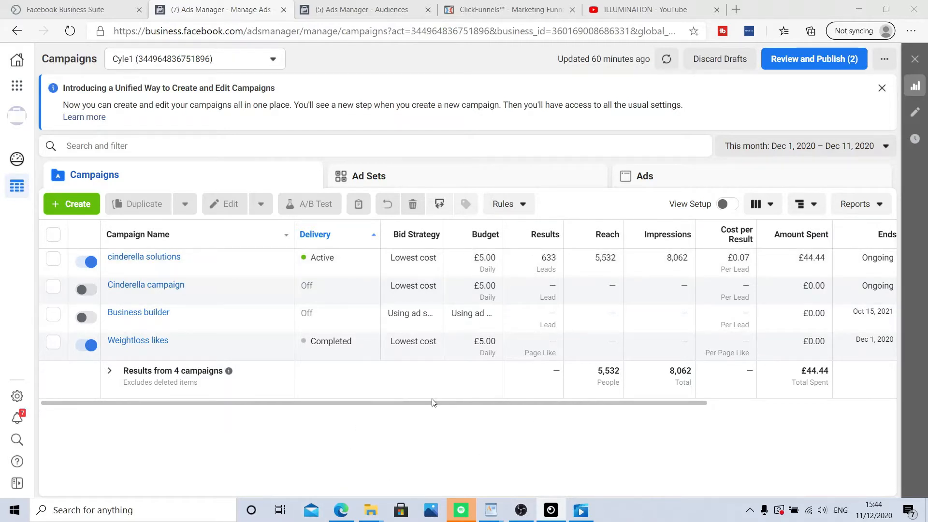
pyautogui.moveTo(432, 402); pyautogui.dragTo(534, 402)
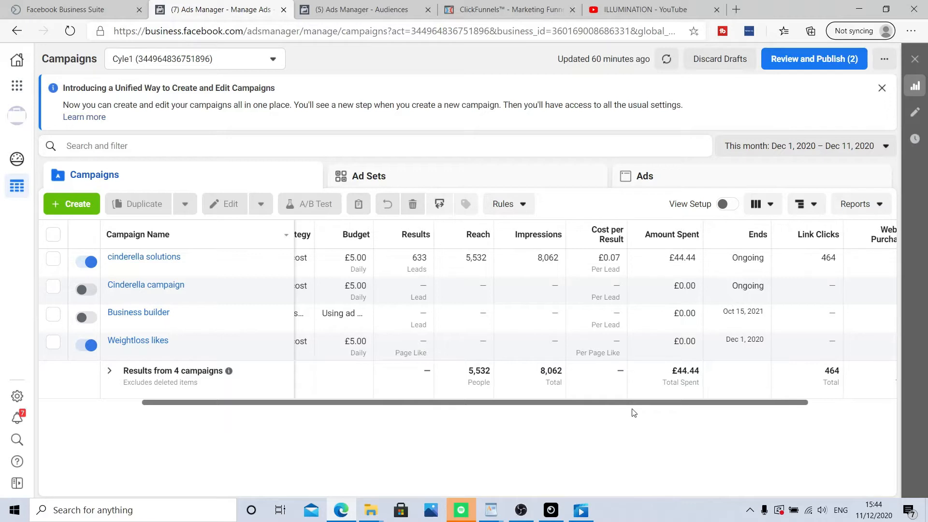
pyautogui.moveTo(630, 404); pyautogui.dragTo(435, 433)
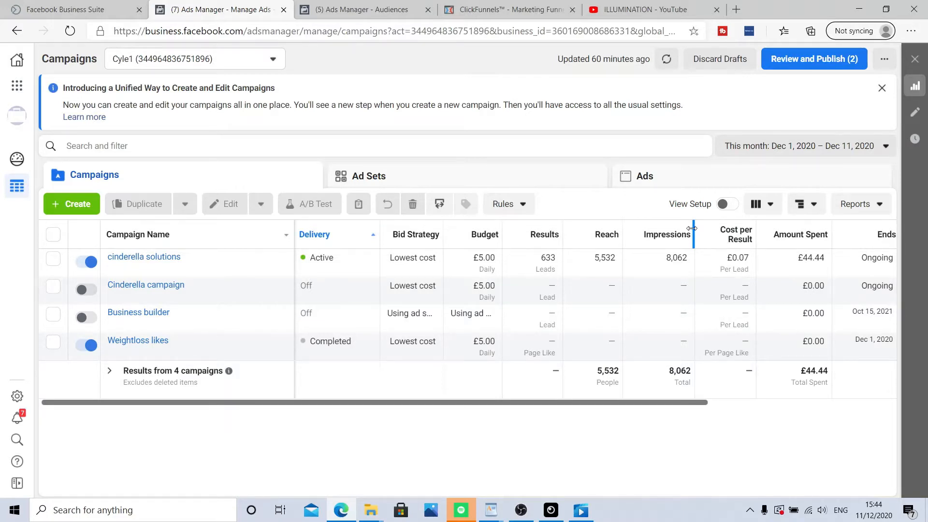
# Step: Go to the Audiences page and start a new custom audience using the Website source
pyautogui.click(17, 88)
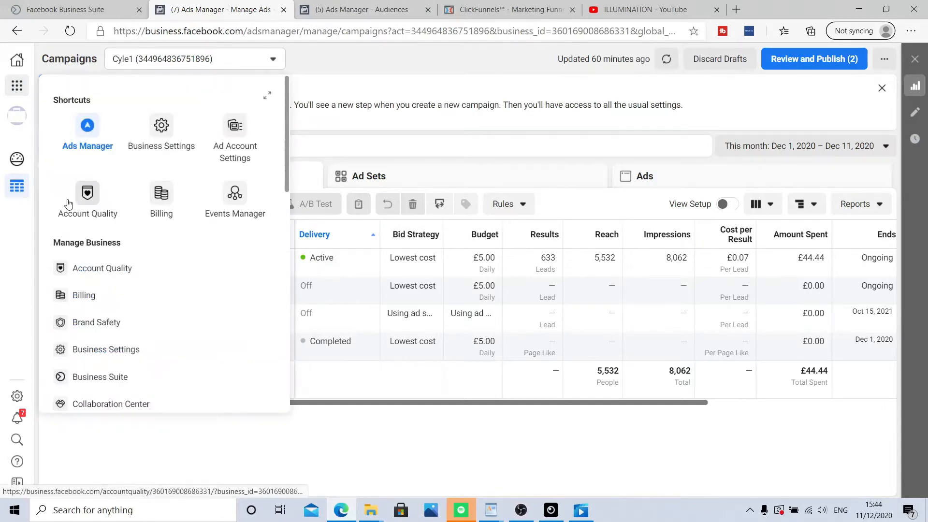
pyautogui.scroll(-5, 116, 241)
pyautogui.scroll(-1, 127, 259)
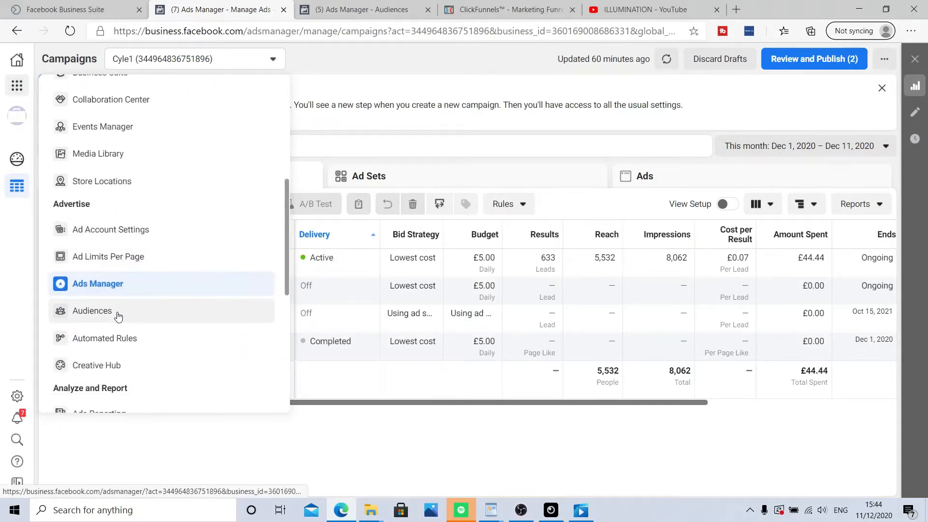
pyautogui.click(367, 11)
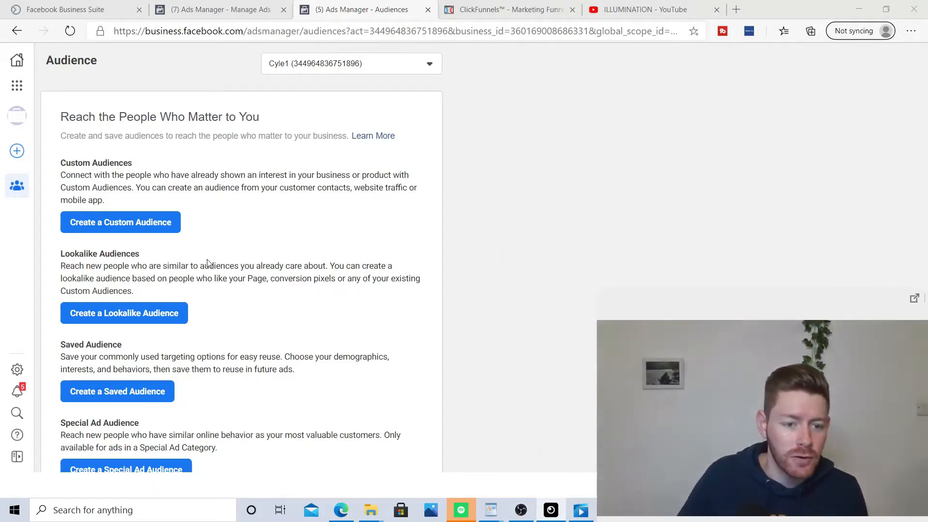
pyautogui.click(503, 181)
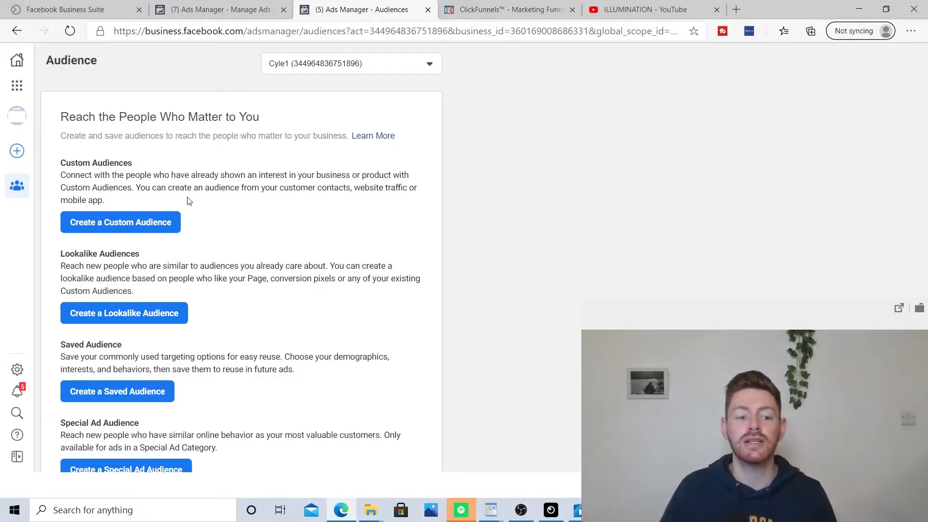
pyautogui.click(147, 224)
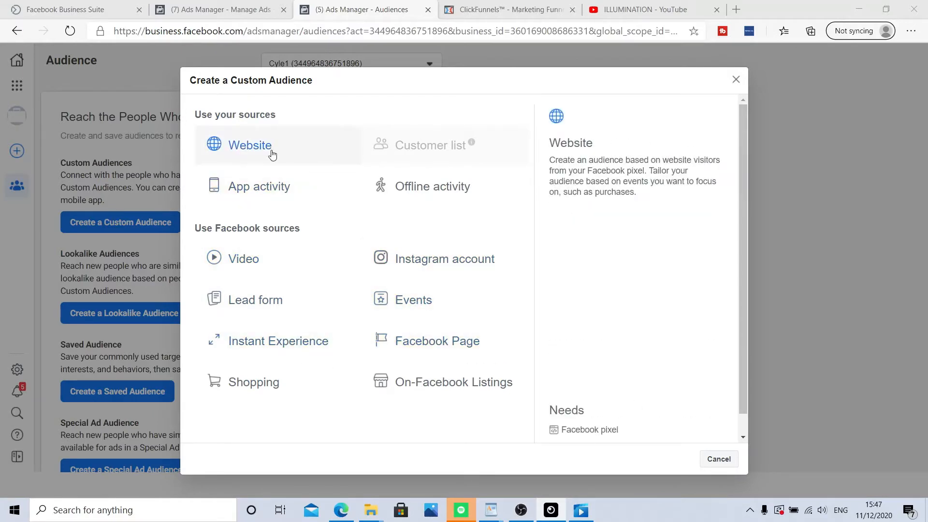
pyautogui.click(250, 146)
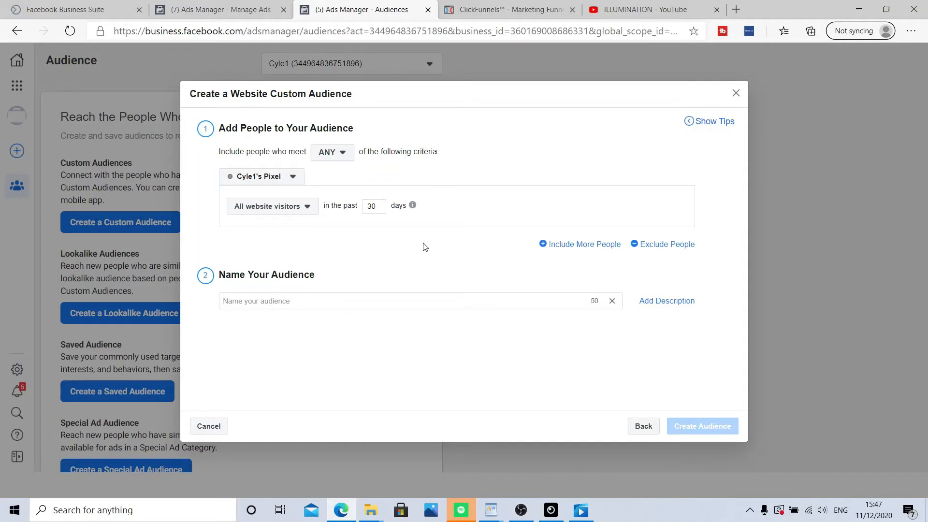
# Step: Choose the Cinderella funnel pixel and include people who visited specific web pages
pyautogui.click(293, 179)
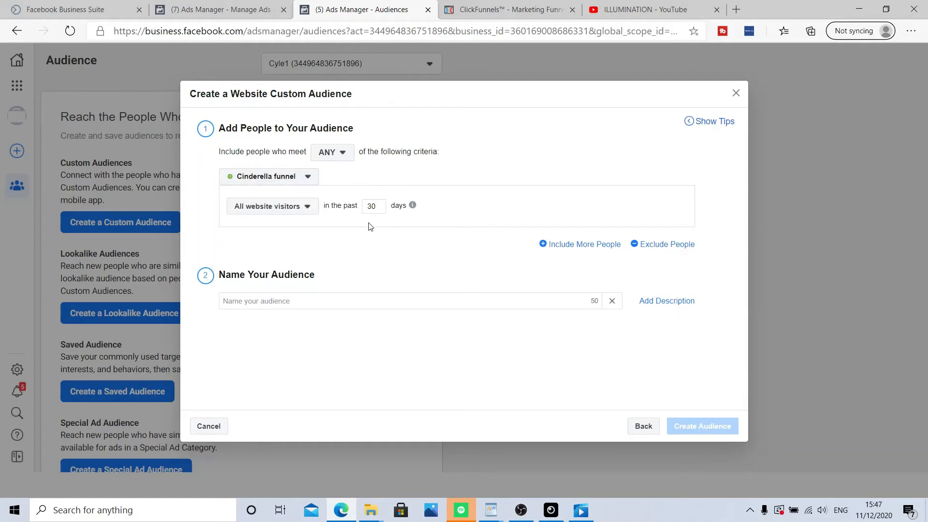
pyautogui.click(295, 210)
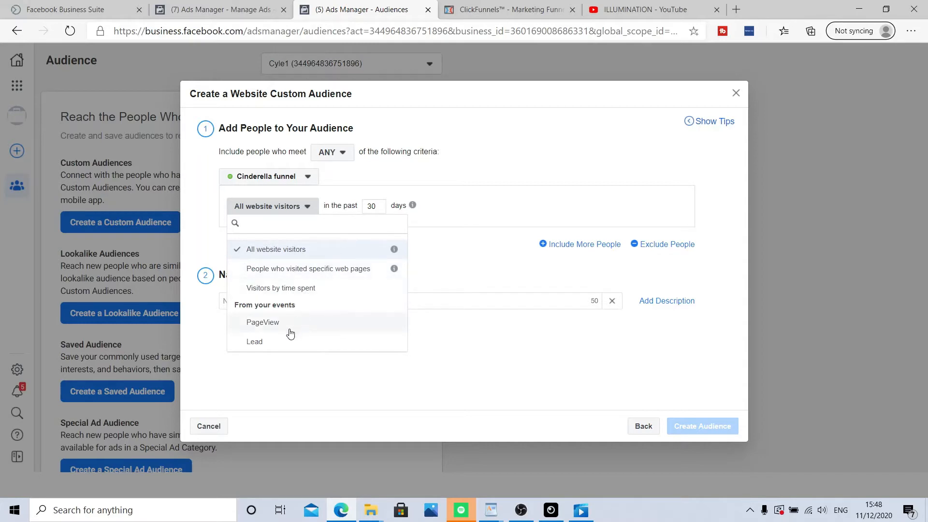
pyautogui.click(514, 350)
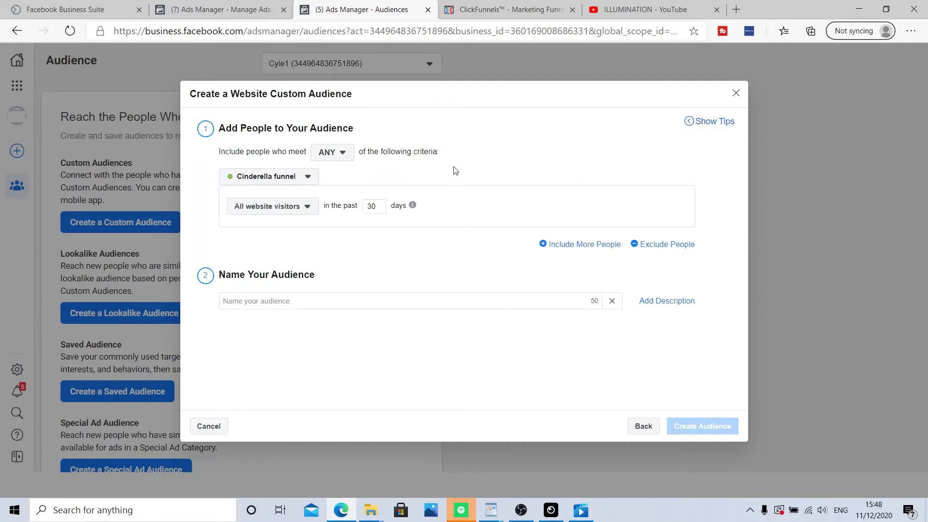
pyautogui.click(303, 209)
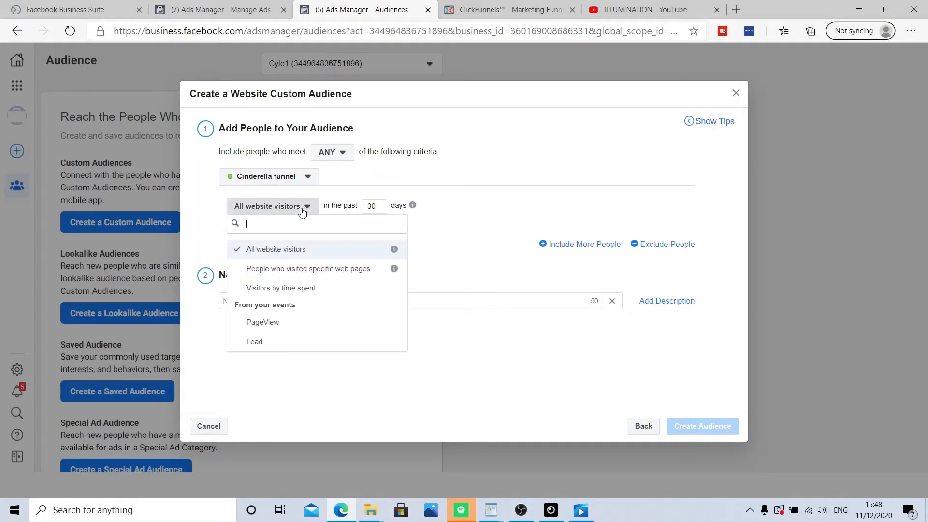
pyautogui.click(335, 270)
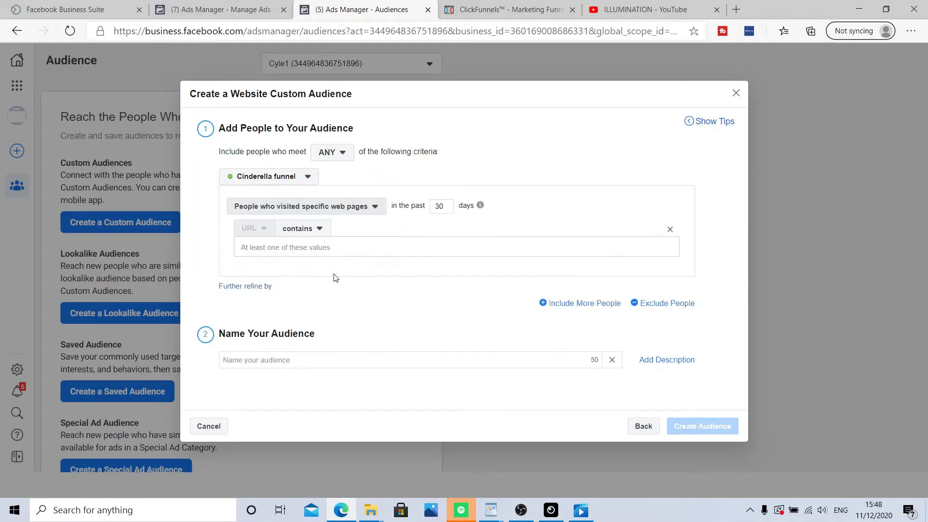
# Step: Copy the Quiz Opener page URL from the ClickFunnels funnel and add it as the included URL value
pyautogui.click(511, 11)
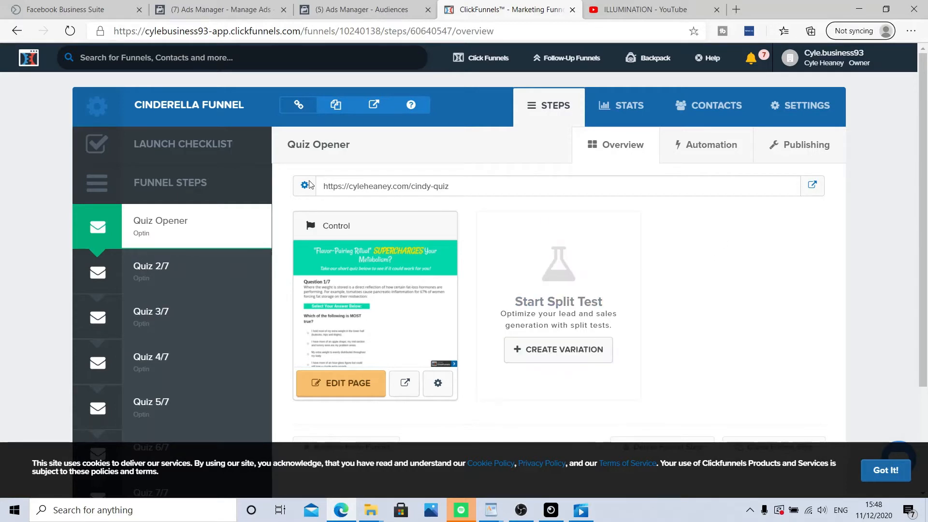
pyautogui.moveTo(322, 187); pyautogui.dragTo(456, 191)
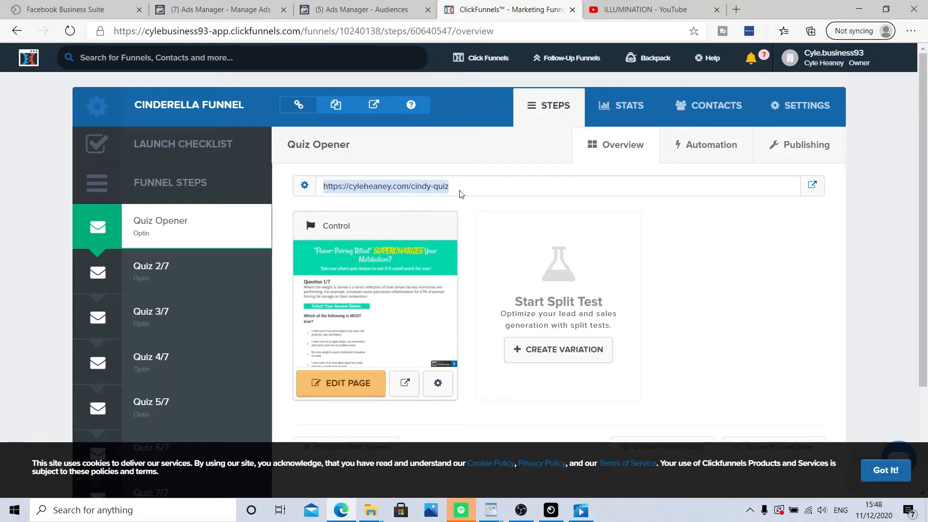
pyautogui.rightClick(432, 187)
pyautogui.click(465, 197)
pyautogui.click(360, 10)
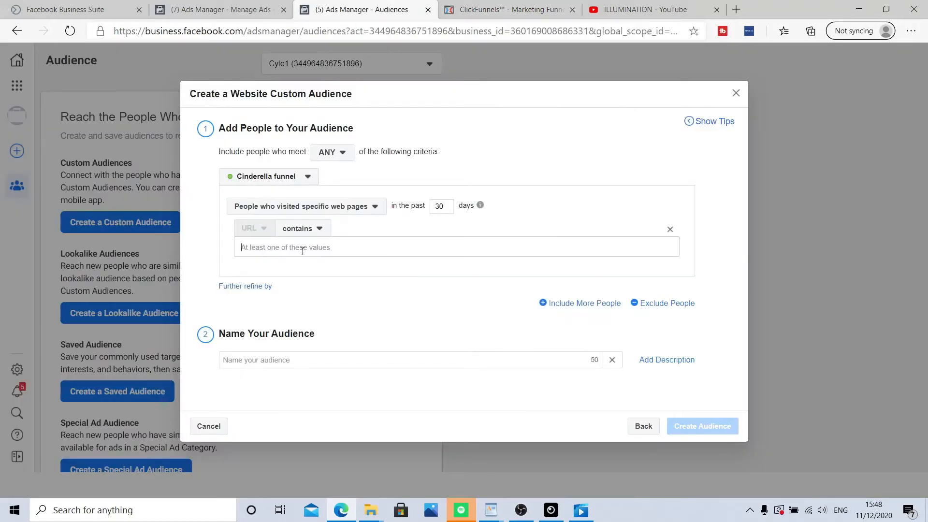
pyautogui.hotkey('ctrl', 'v')
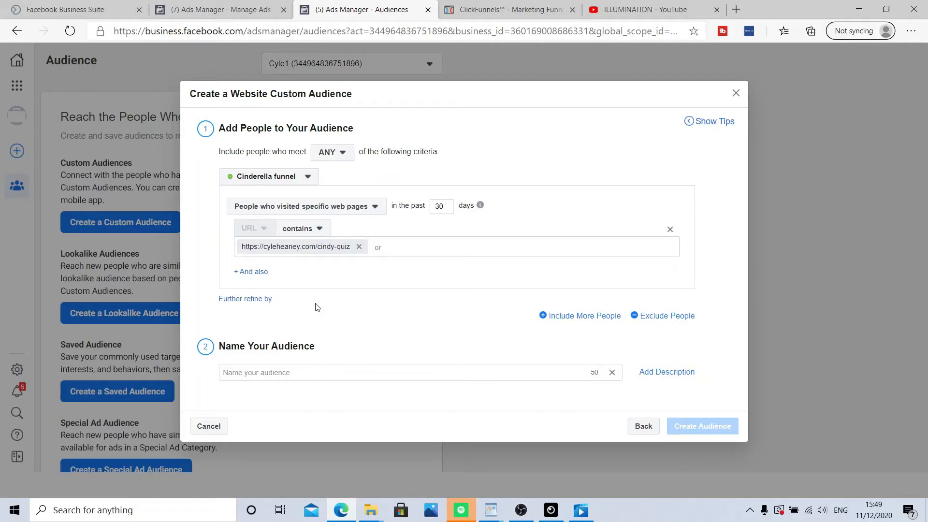
# Step: Name the audience First page only (quiz)
pyautogui.click(290, 373)
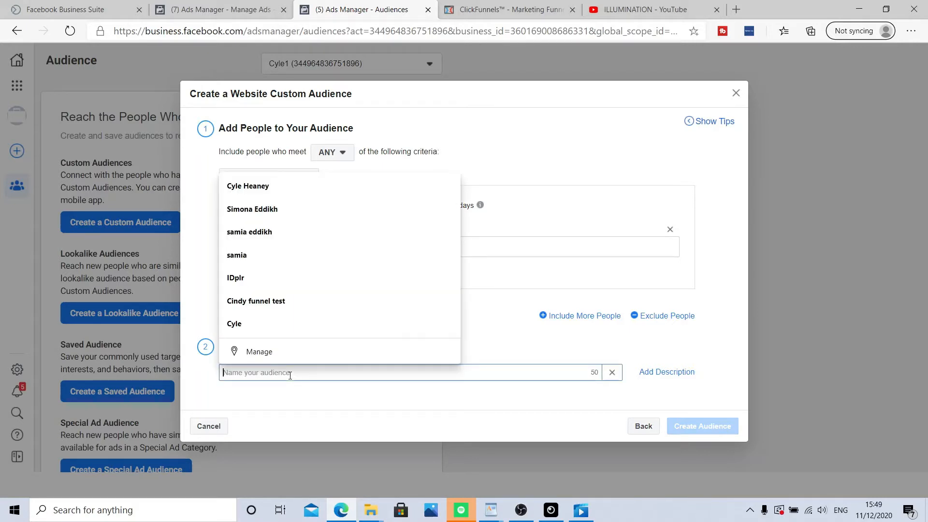
pyautogui.write('First')
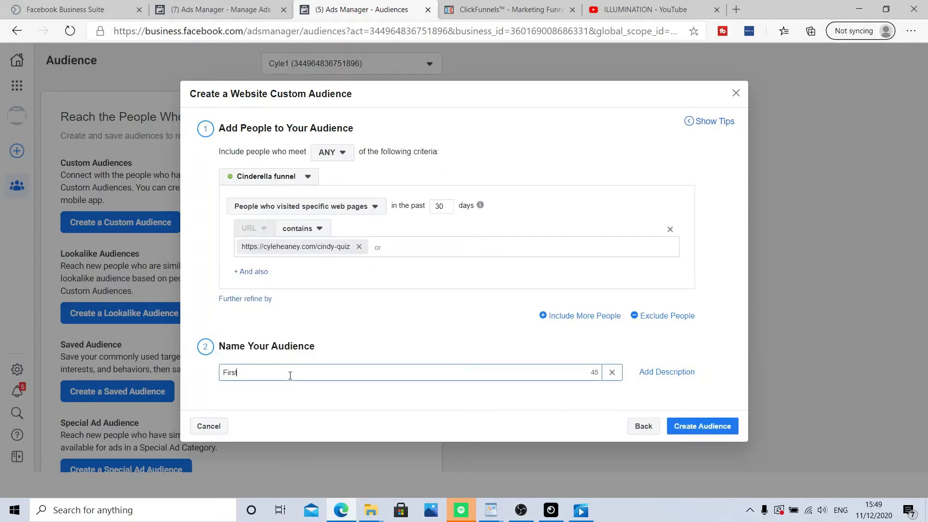
pyautogui.write(' page only (quiz)')
# Step: Add an exclusion rule for people who visited specific web pages on the Cinderella funnel pixel
pyautogui.click(661, 318)
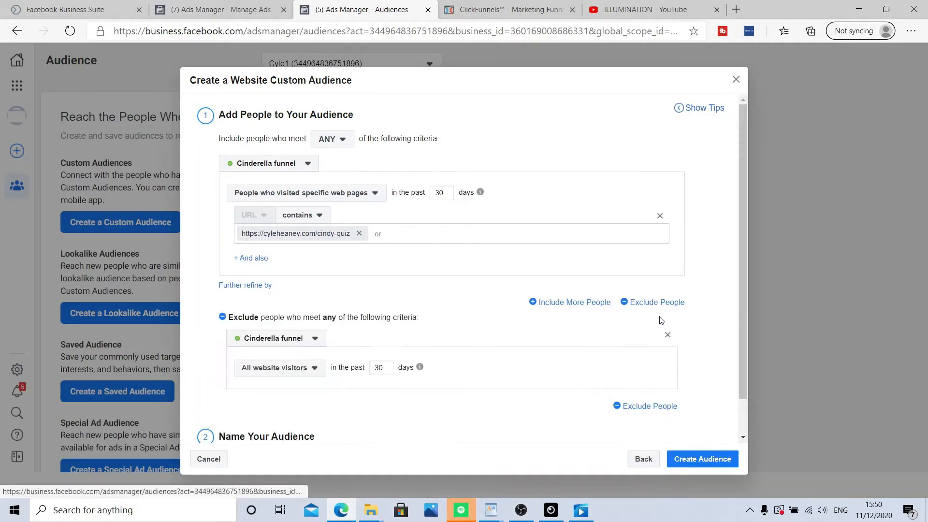
pyautogui.scroll(-1, 271, 348)
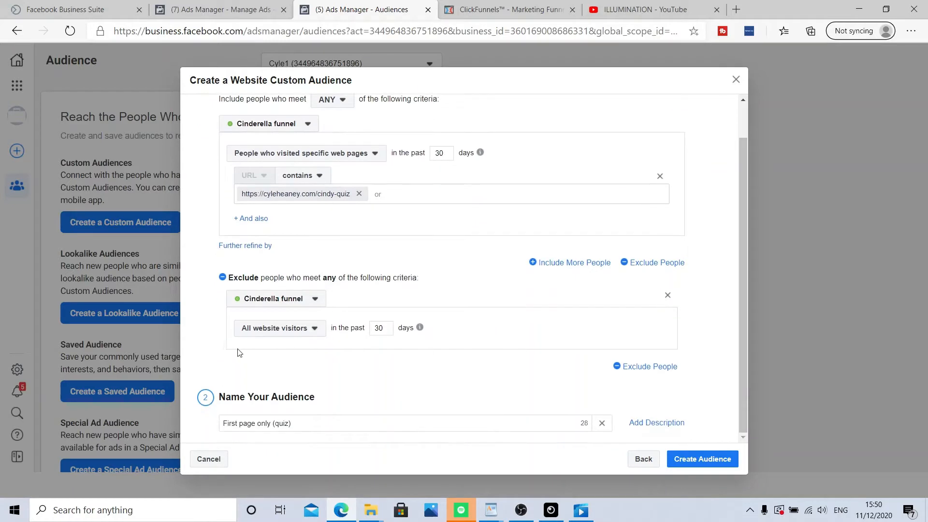
pyautogui.click(314, 331)
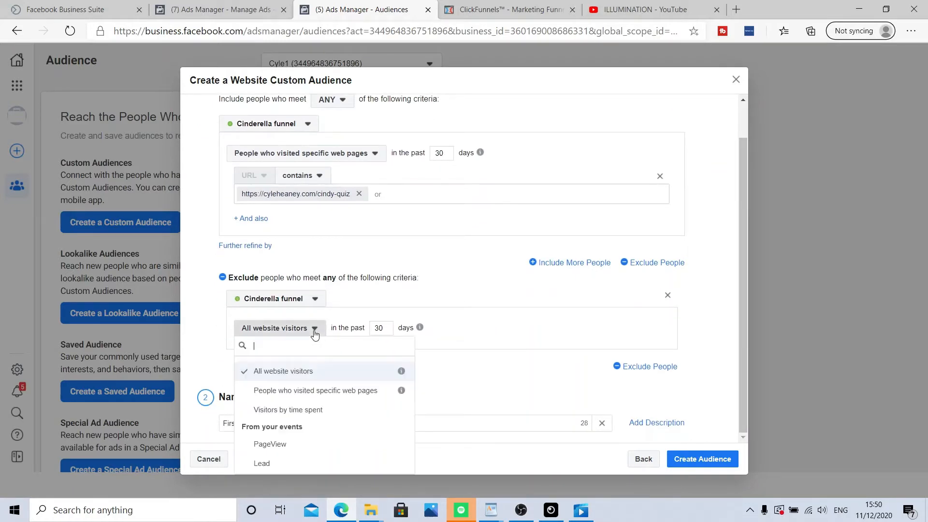
pyautogui.click(307, 391)
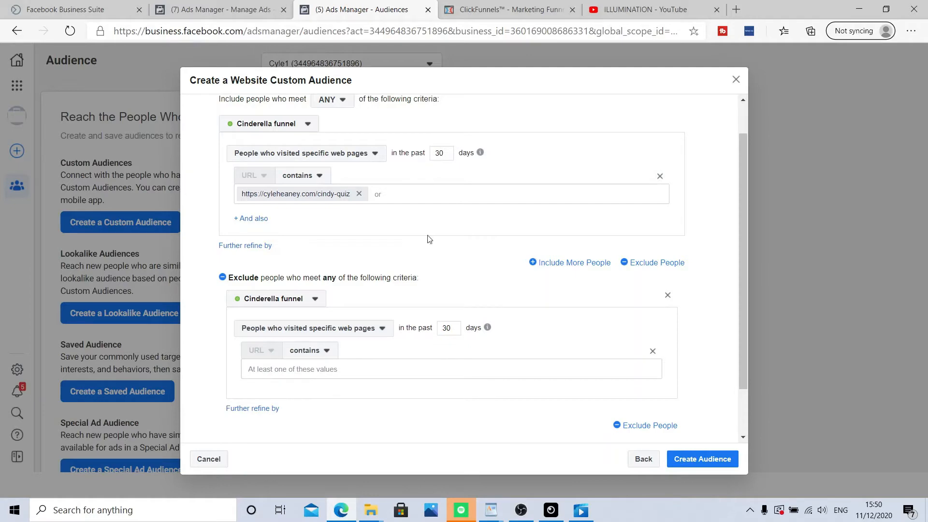
# Step: Copy the Quiz 7/7 step's page URL from ClickFunnels and add it as the excluded URL value
pyautogui.click(504, 13)
pyautogui.scroll(-3, 252, 336)
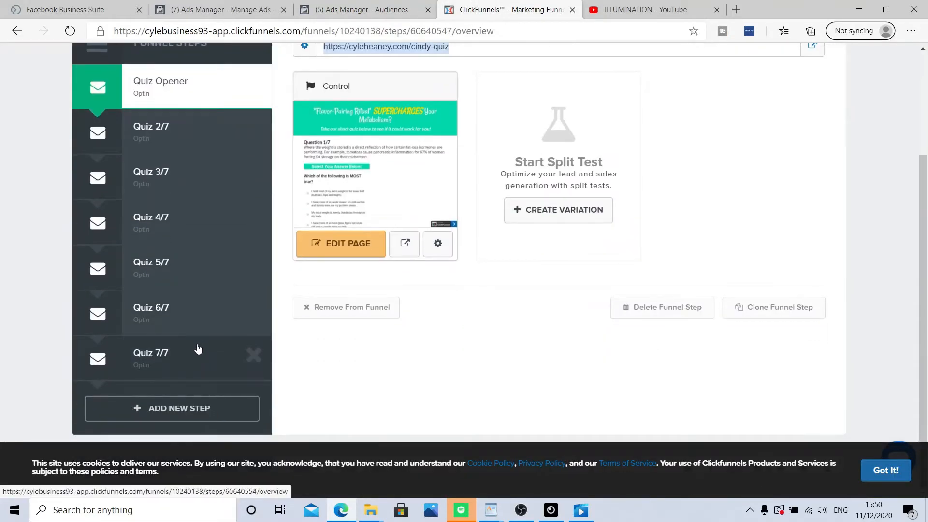
pyautogui.click(185, 367)
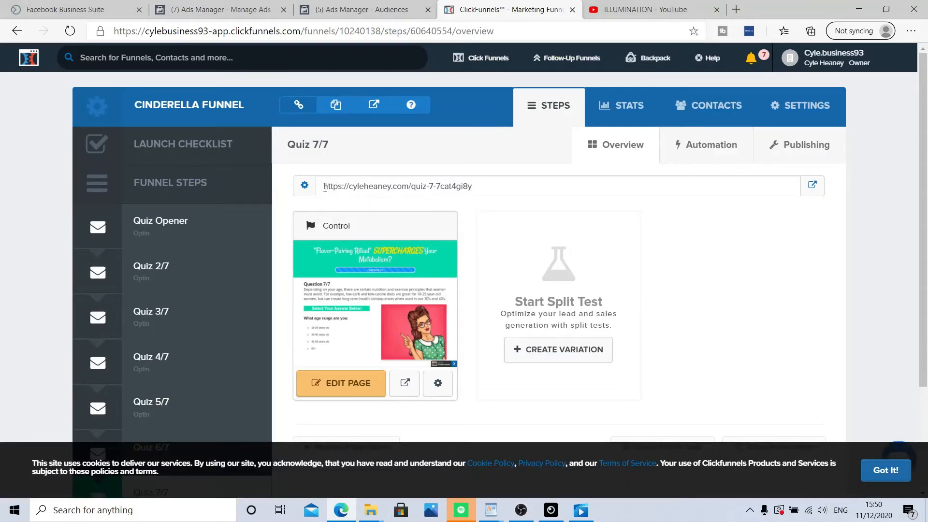
pyautogui.moveTo(325, 187); pyautogui.dragTo(480, 186)
pyautogui.rightClick(424, 193)
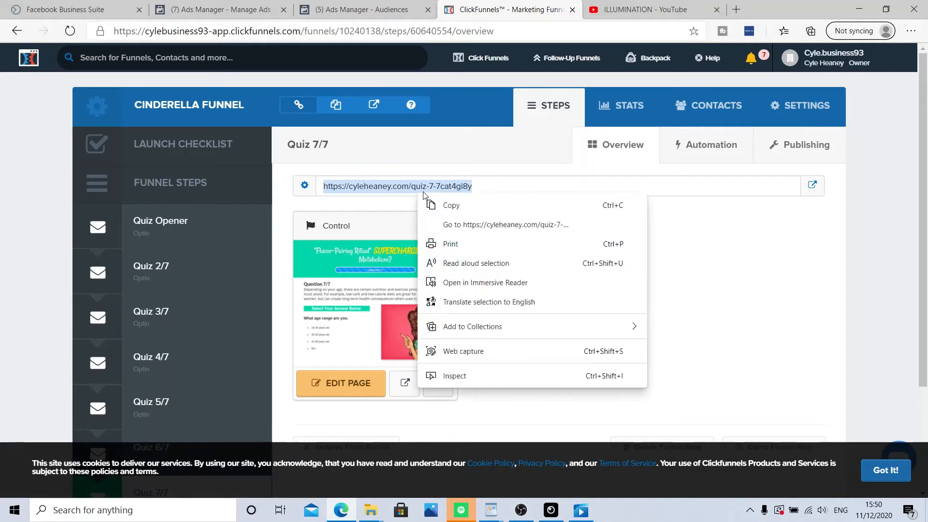
pyautogui.click(451, 205)
pyautogui.click(358, 9)
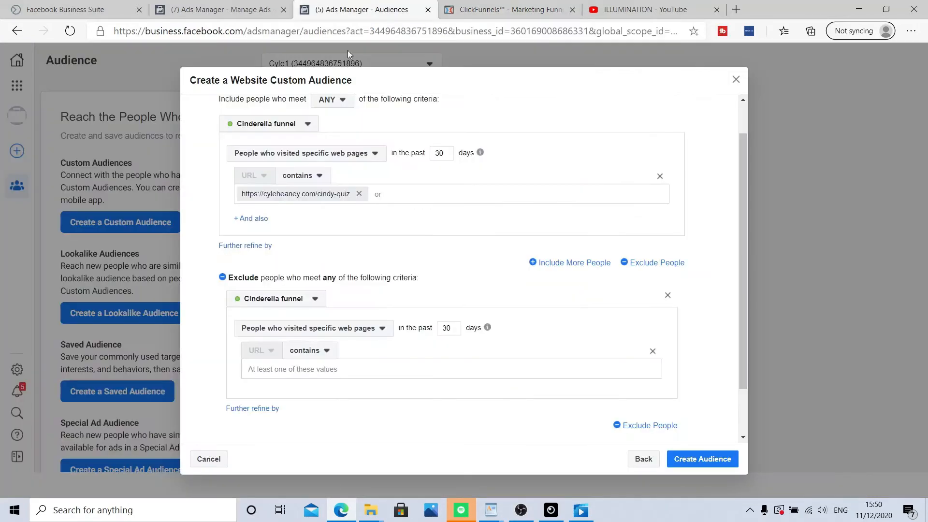
pyautogui.click(338, 372)
pyautogui.hotkey('ctrl', 'v')
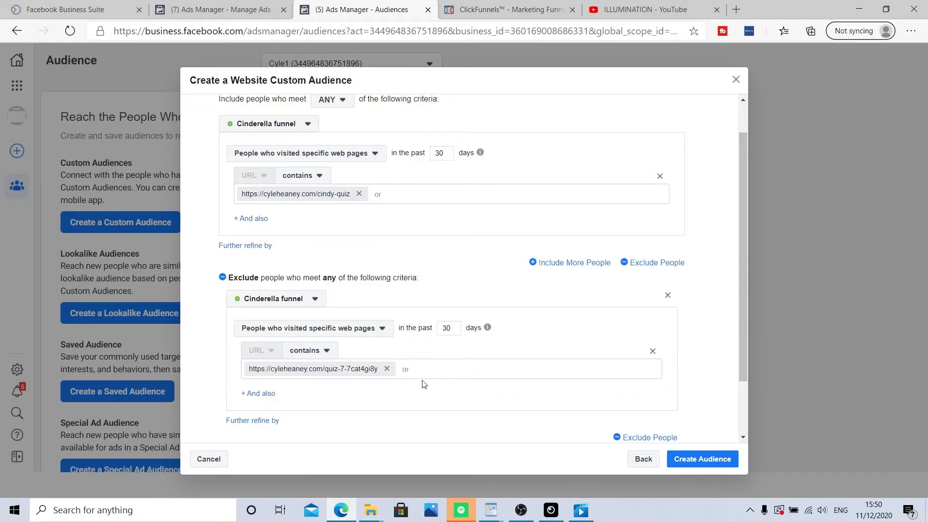
# Step: Review the audience settings and create the audience
pyautogui.scroll(-2, 424, 382)
pyautogui.scroll(3, 444, 325)
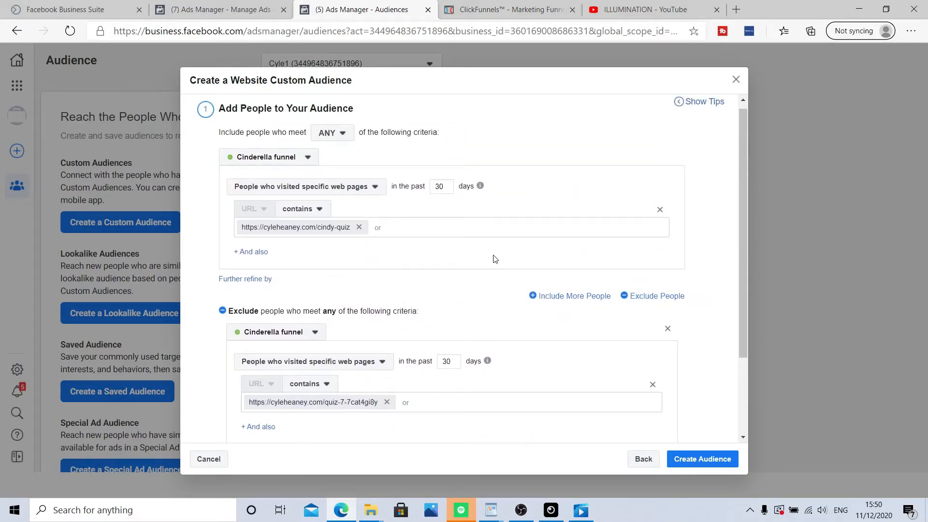
pyautogui.scroll(-2, 393, 262)
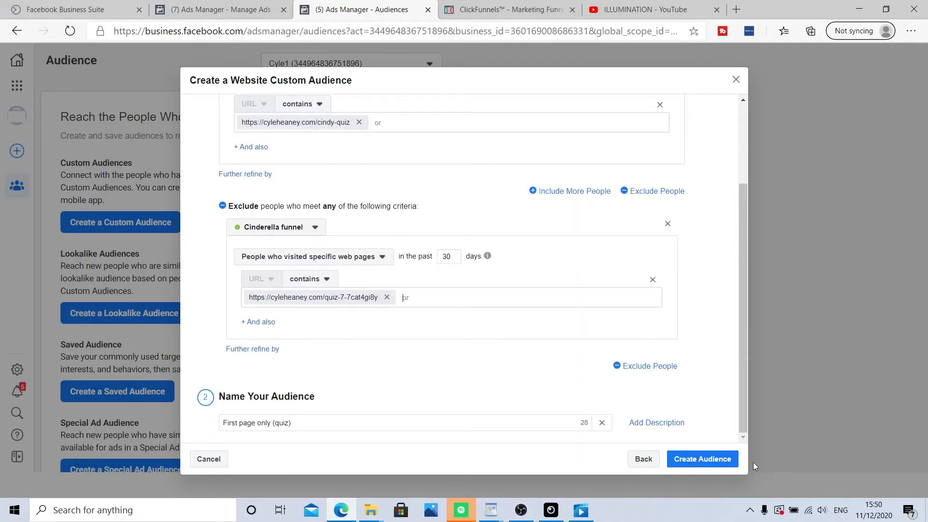
pyautogui.click(703, 463)
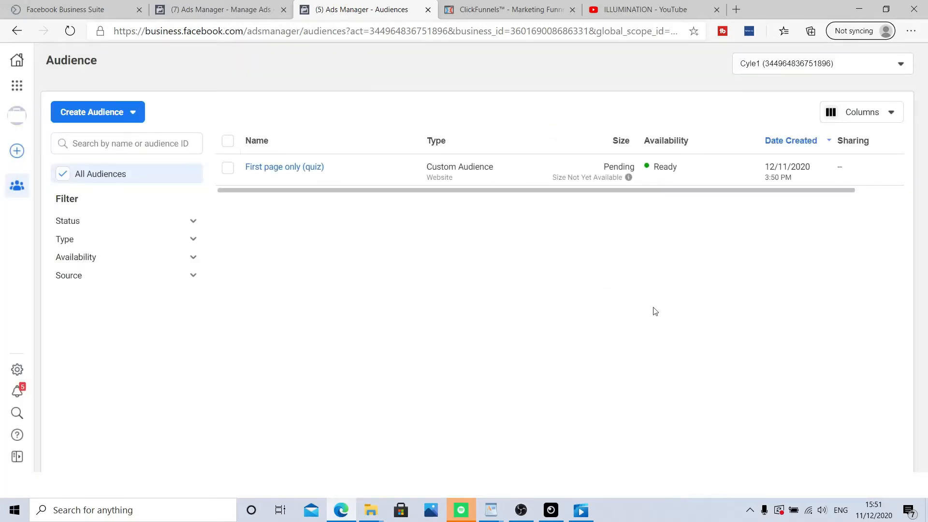
# Step: Start a new website custom audience that includes people who visited specific web pages
pyautogui.moveTo(585, 179)
pyautogui.click(124, 116)
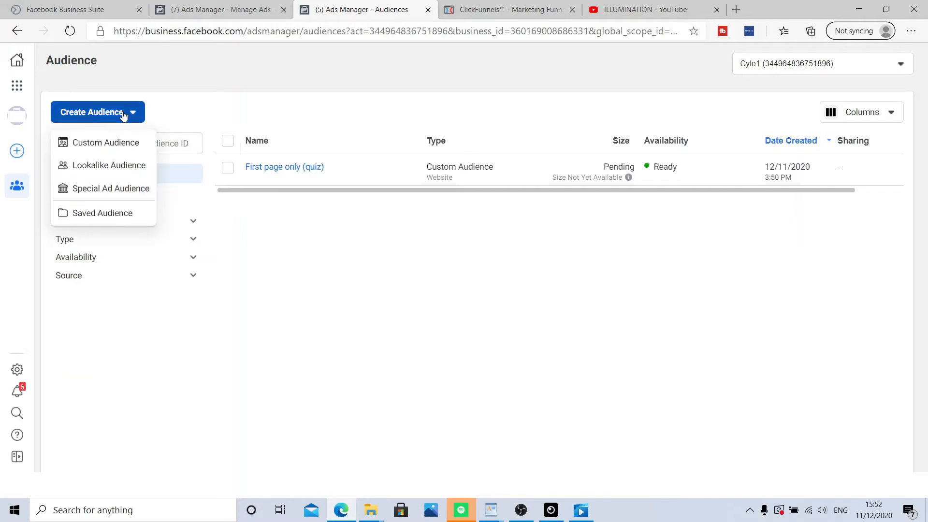
pyautogui.click(115, 143)
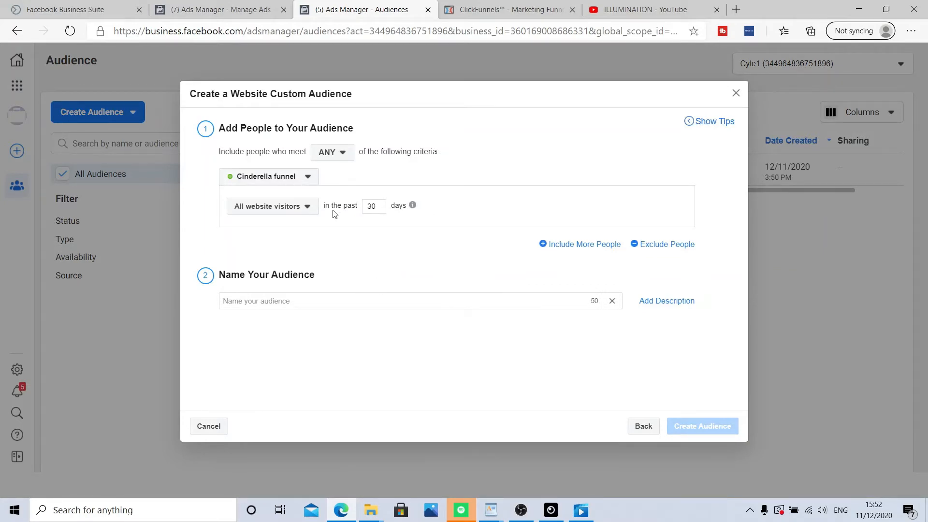
pyautogui.click(309, 207)
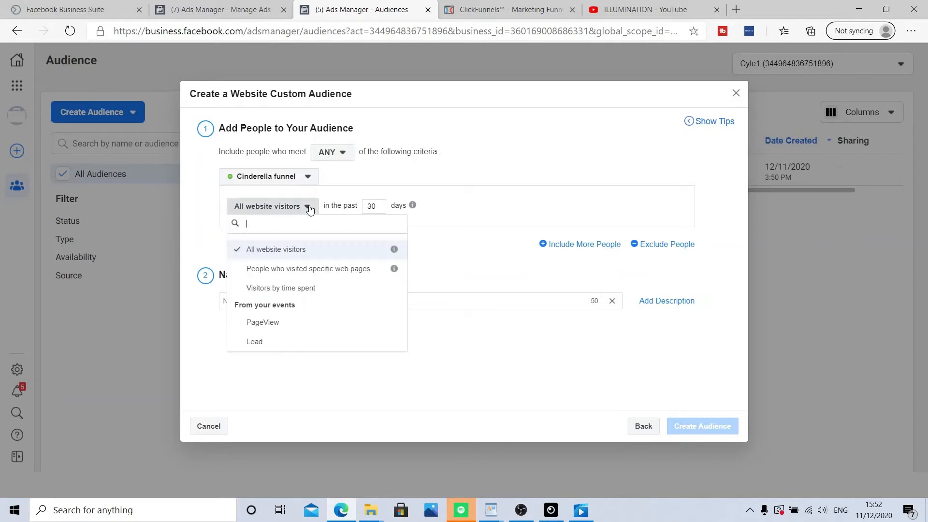
pyautogui.click(309, 268)
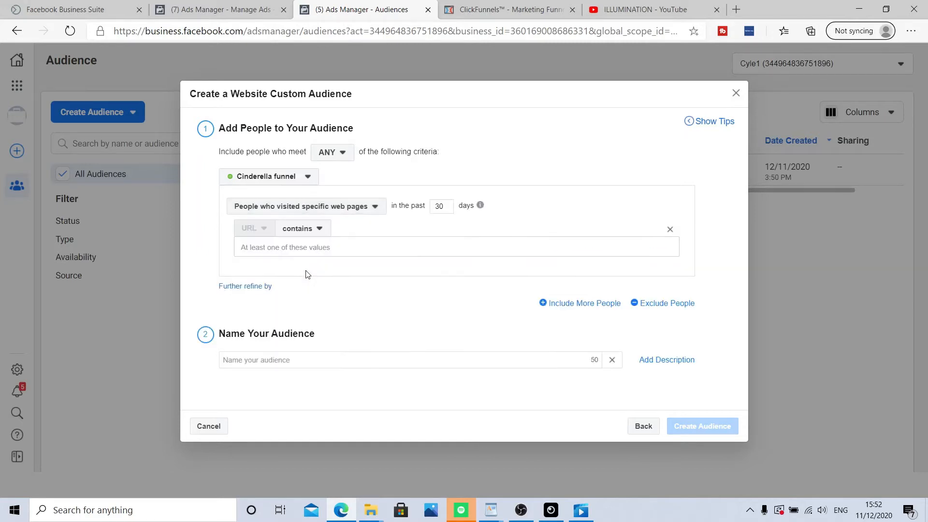
# Step: Copy the Quiz 7/7 step's page URL from ClickFunnels and paste it as the included URL value
pyautogui.click(503, 10)
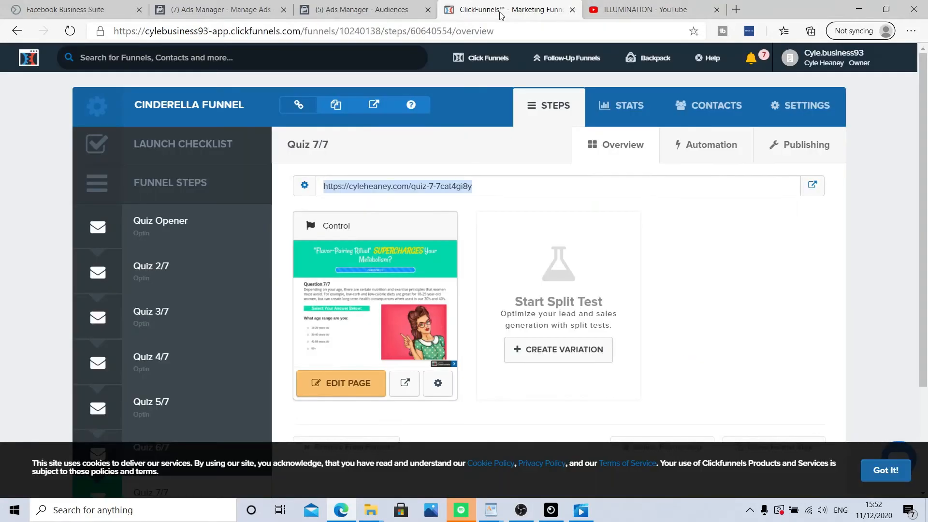
pyautogui.rightClick(414, 188)
pyautogui.click(446, 200)
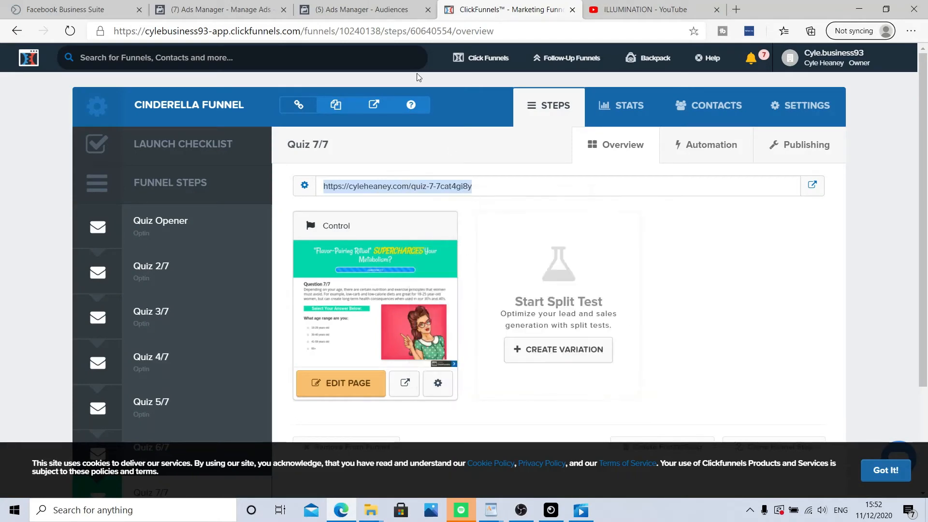
pyautogui.click(375, 9)
pyautogui.click(335, 247)
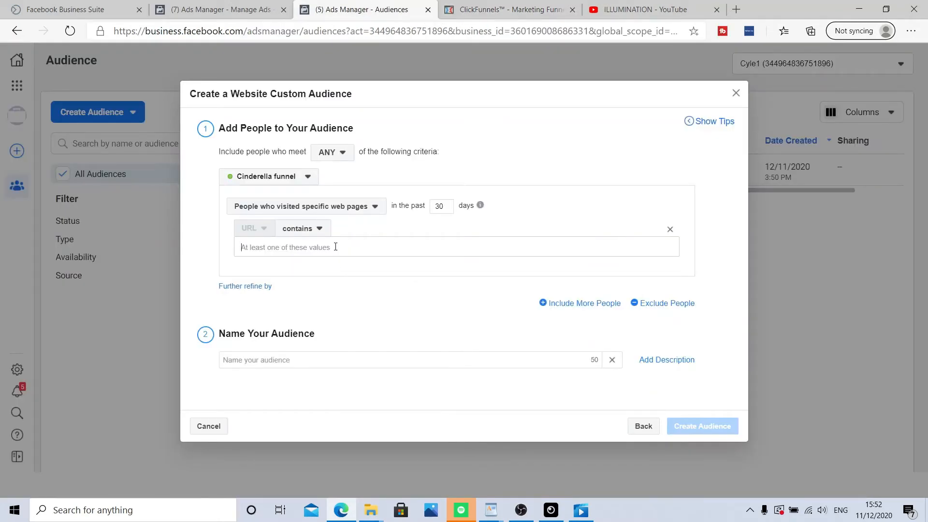
pyautogui.hotkey('ctrl', 'v')
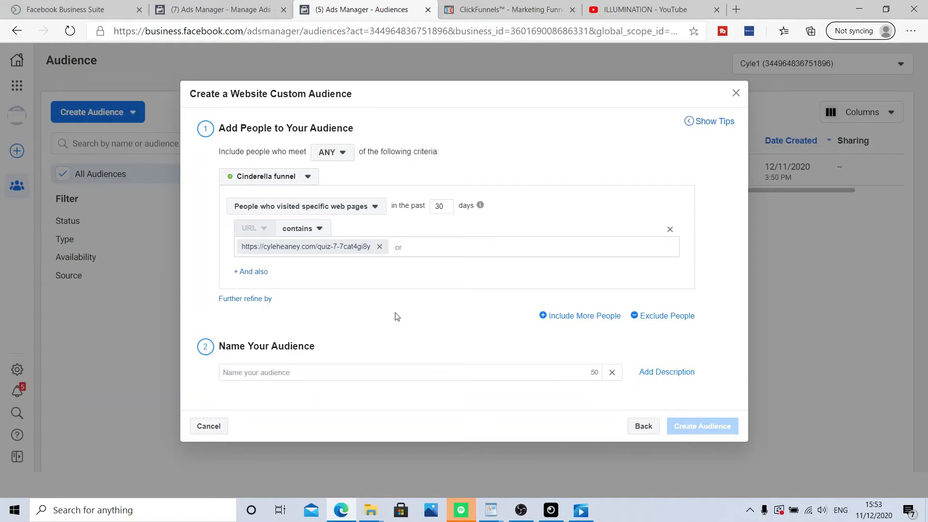
# Step: Name the audience Cinderella completed, create it and close the confirmation
pyautogui.click(374, 373)
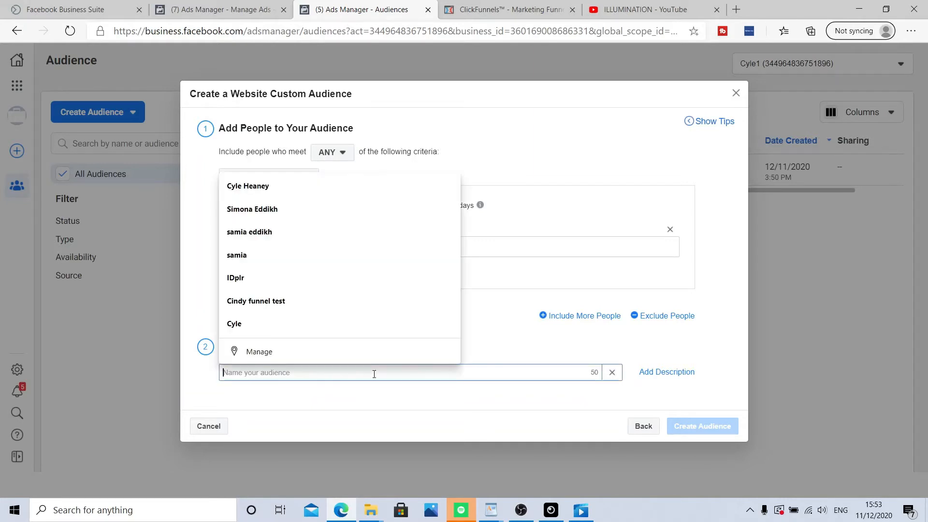
pyautogui.write('Cinderella')
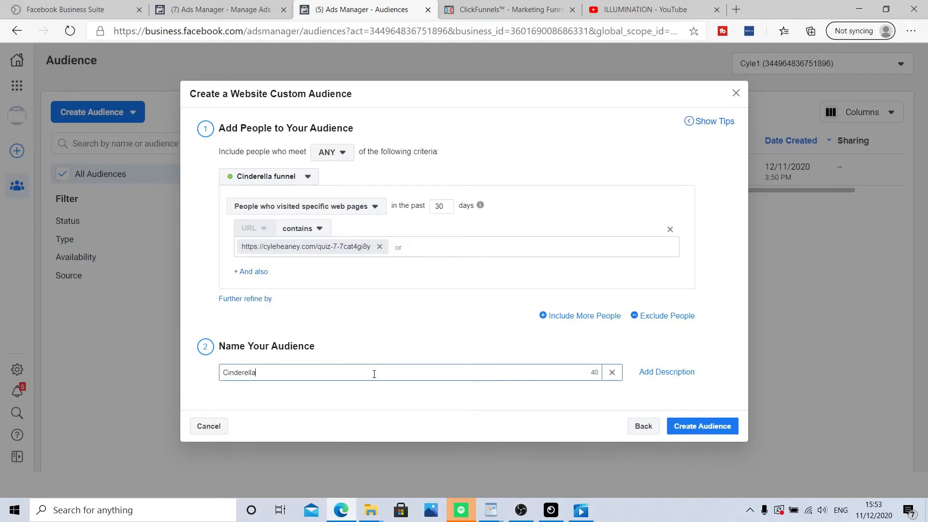
pyautogui.write(' cp,pleted')
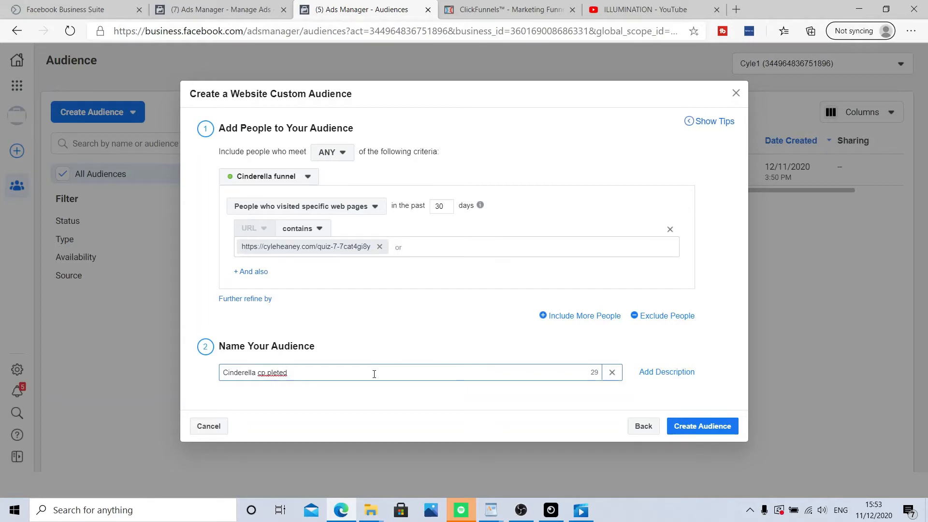
pyautogui.press('BackSpace')
pyautogui.press('BackSpace')
pyautogui.press('BackSpace')
pyautogui.press('BackSpace')
pyautogui.press('BackSpace')
pyautogui.press('BackSpace')
pyautogui.write('ted')
pyautogui.click(706, 428)
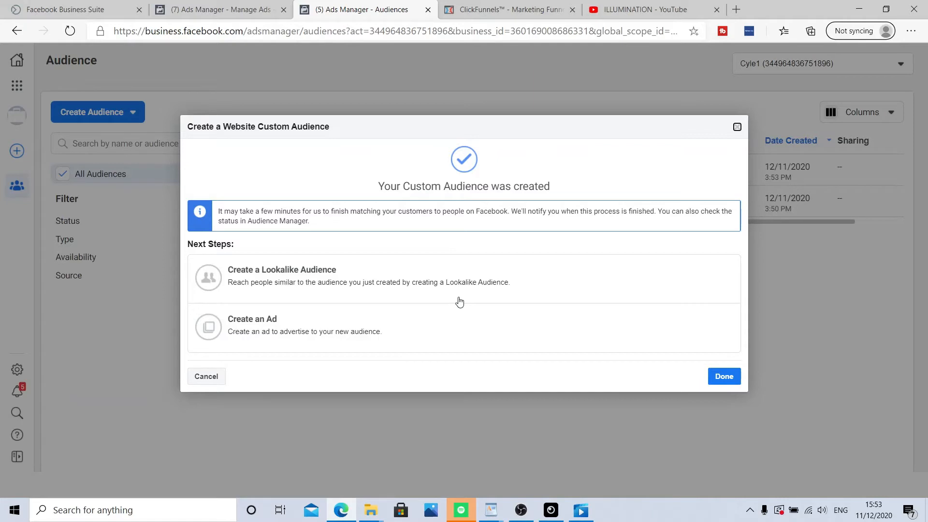
pyautogui.click(724, 377)
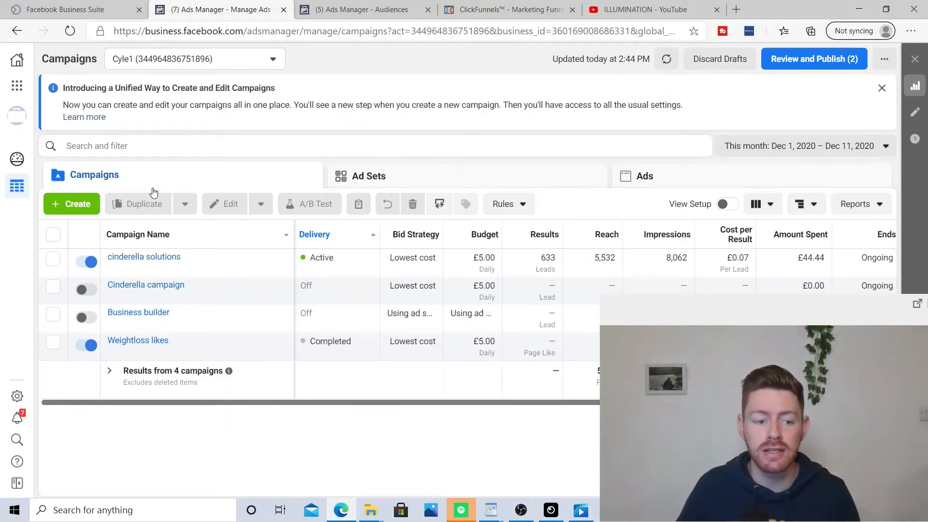
# Step: Start a new campaign with the Conversions objective and open its naming options
pyautogui.click(79, 205)
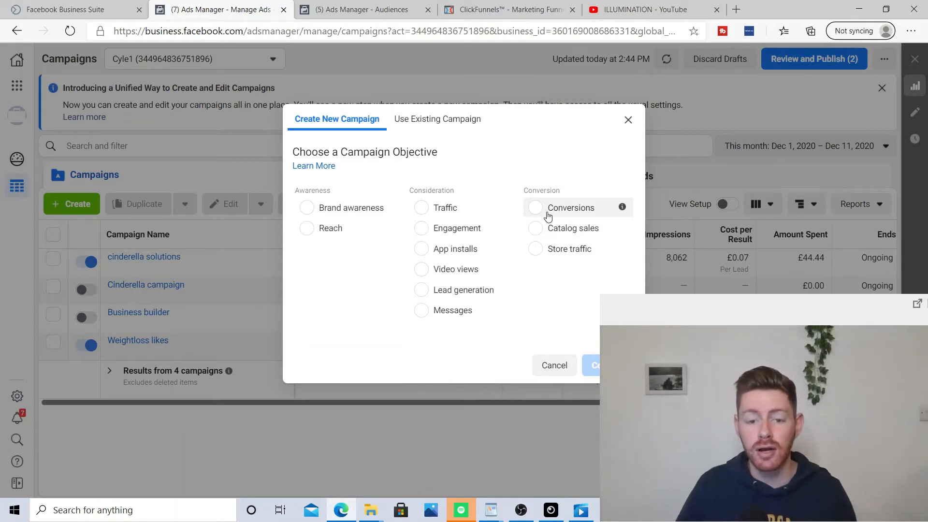
pyautogui.click(537, 213)
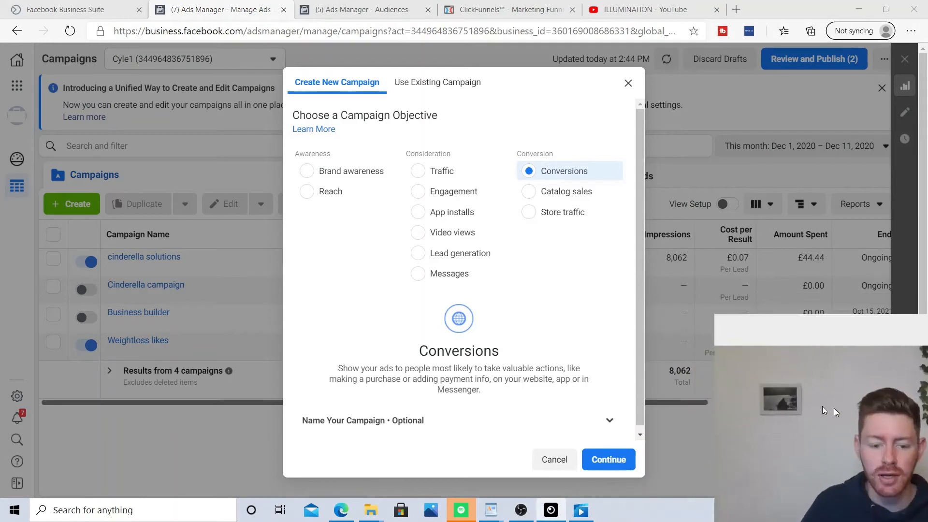
pyautogui.click(619, 418)
pyautogui.scroll(-3, 576, 399)
# Step: Name the campaign Cindedrella retargeting
pyautogui.click(450, 317)
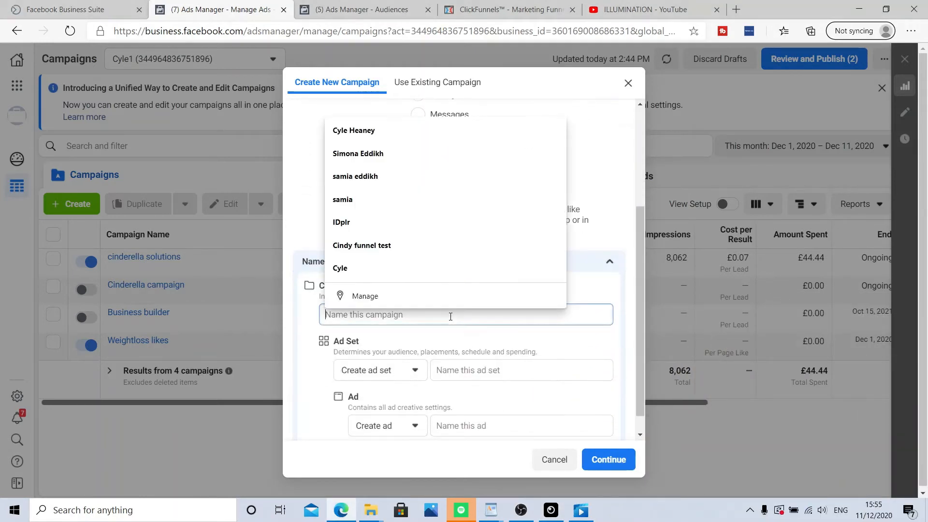
pyautogui.write('Ci')
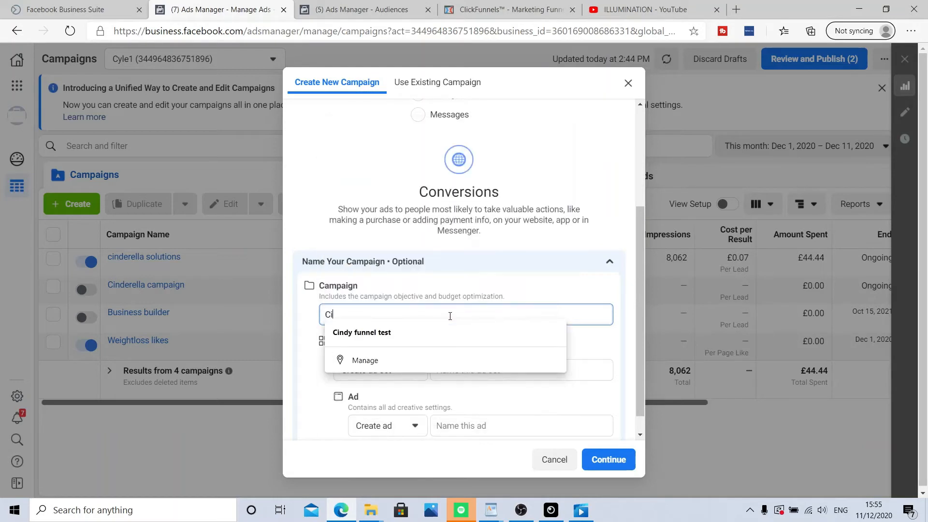
pyautogui.write('ndedrell')
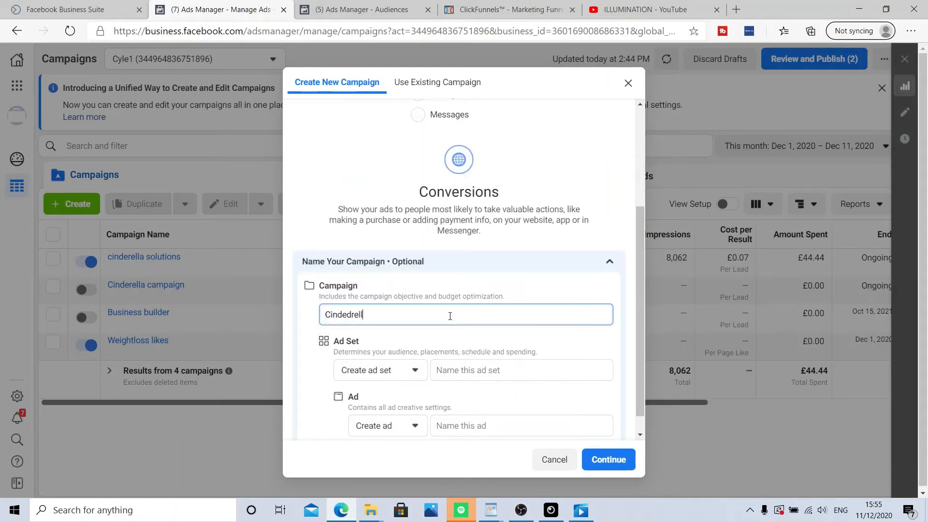
pyautogui.write('a retargeting')
pyautogui.rightClick(331, 315)
pyautogui.click(578, 339)
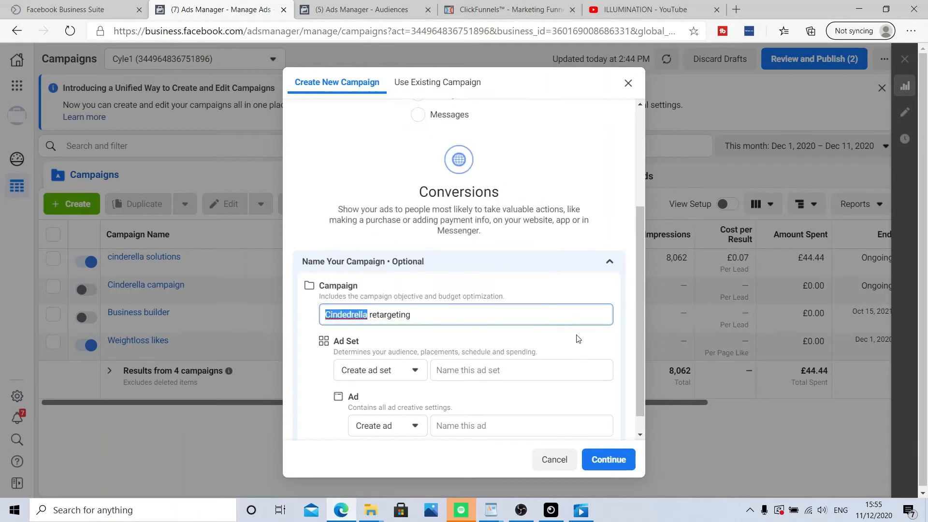
pyautogui.tripleClick(579, 339)
# Step: Name the ad set Retargeting and continue to the campaign editor
pyautogui.scroll(-1, 556, 351)
pyautogui.click(498, 347)
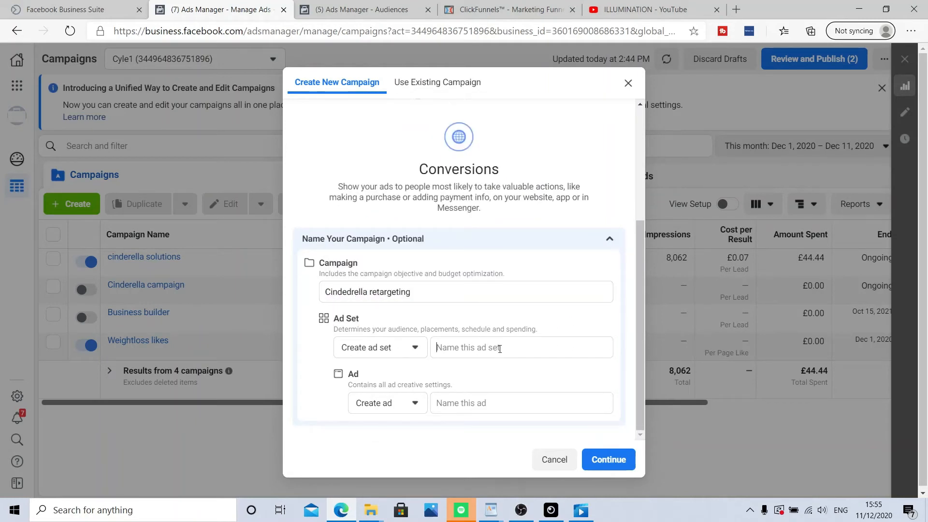
pyautogui.write('Re')
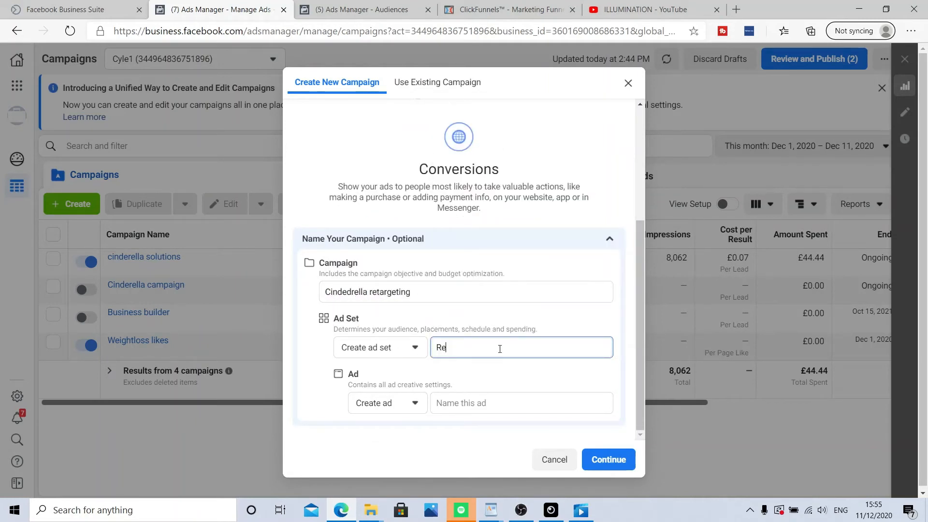
pyautogui.write('targeting')
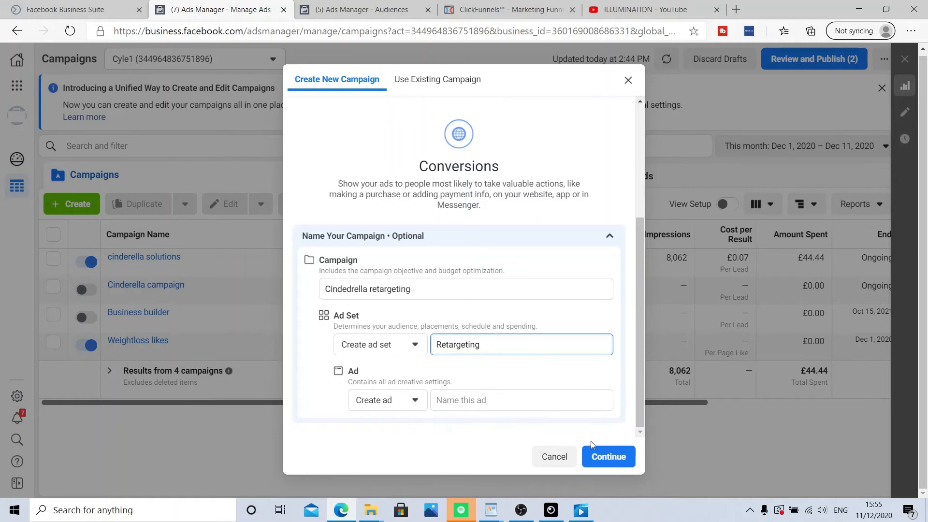
pyautogui.click(616, 457)
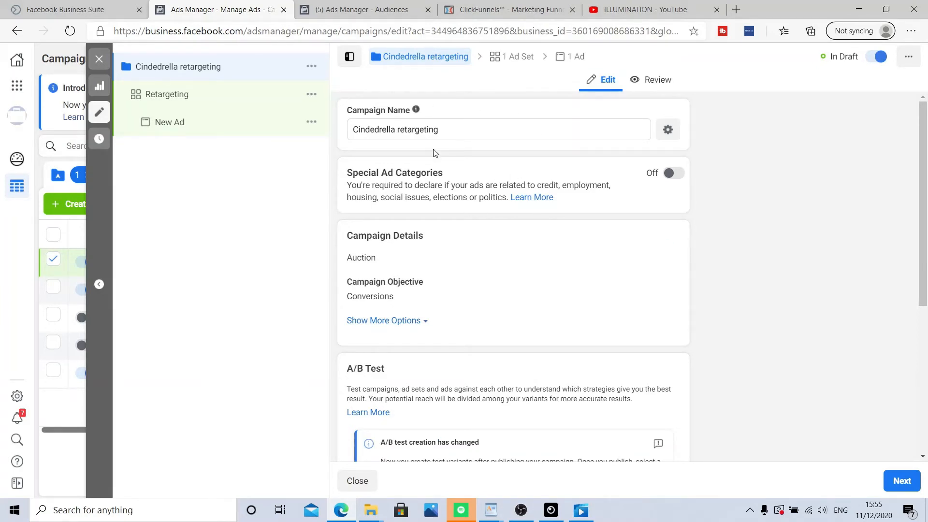
# Step: Turn on Campaign Budget Optimization for the campaign
pyautogui.scroll(-2, 468, 174)
pyautogui.scroll(-3, 597, 208)
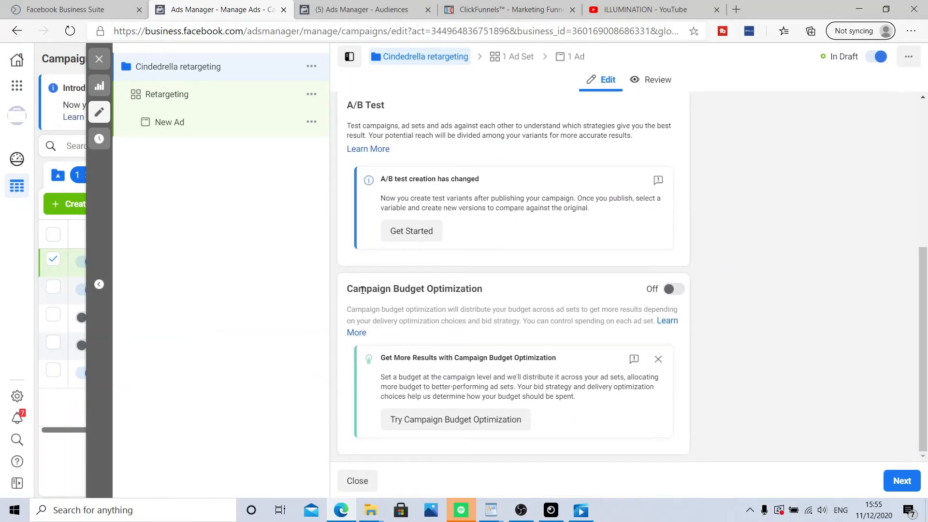
pyautogui.click(673, 289)
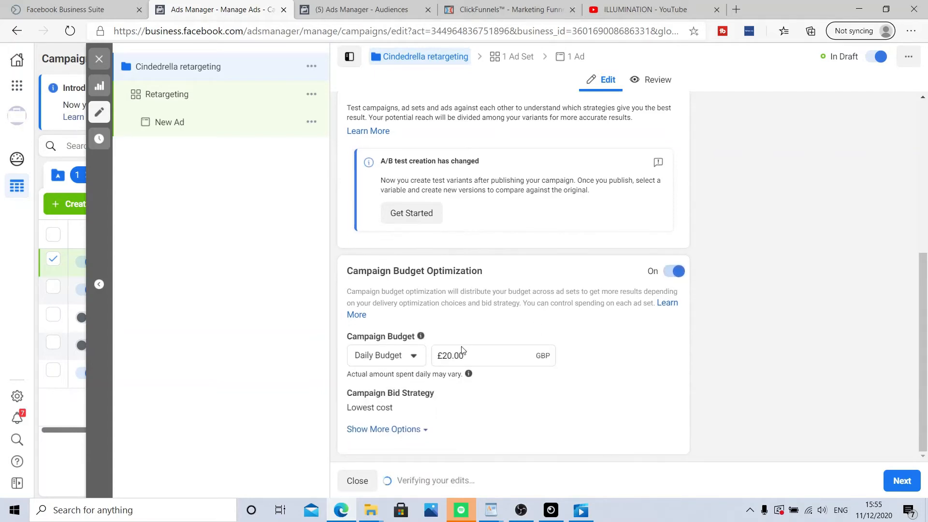
# Step: Set the daily campaign budget to £5.00 and move on to the ad set
pyautogui.click(467, 358)
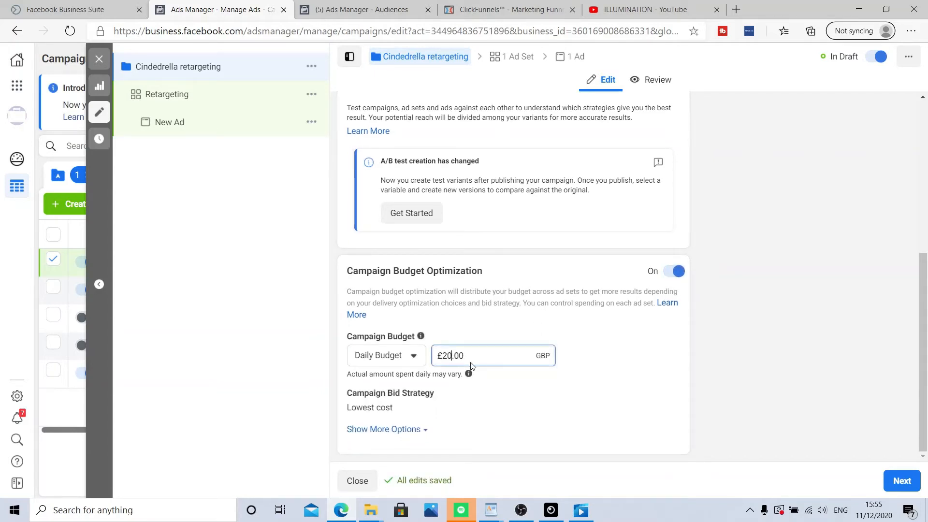
pyautogui.press('BackSpace')
pyautogui.press('BackSpace')
pyautogui.write('5')
pyautogui.click(900, 480)
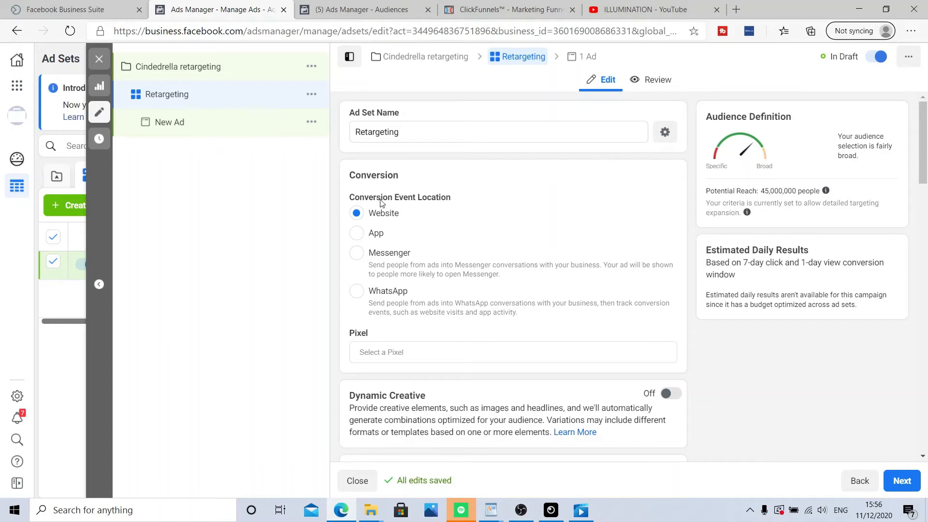
# Step: Select the Cinderella funnel pixel and the Lead conversion event for the ad set
pyautogui.scroll(-2, 396, 222)
pyautogui.click(564, 240)
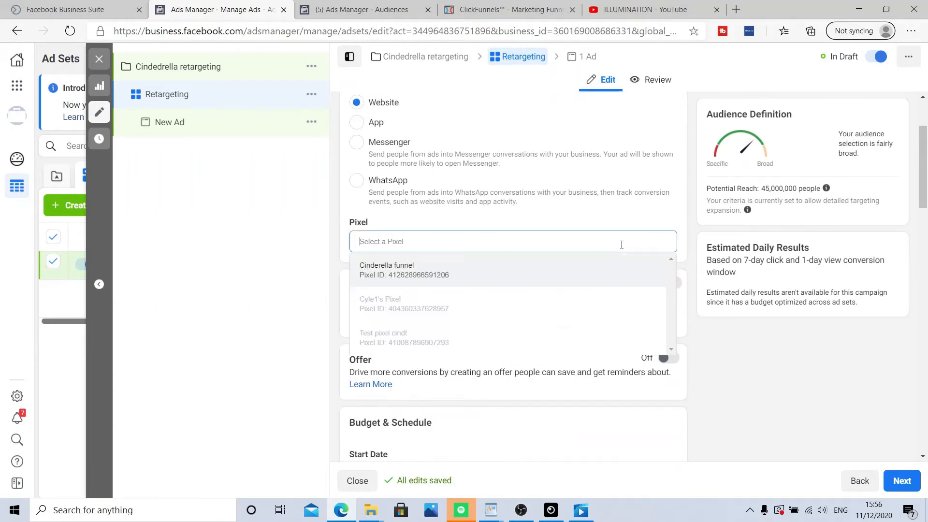
pyautogui.click(419, 273)
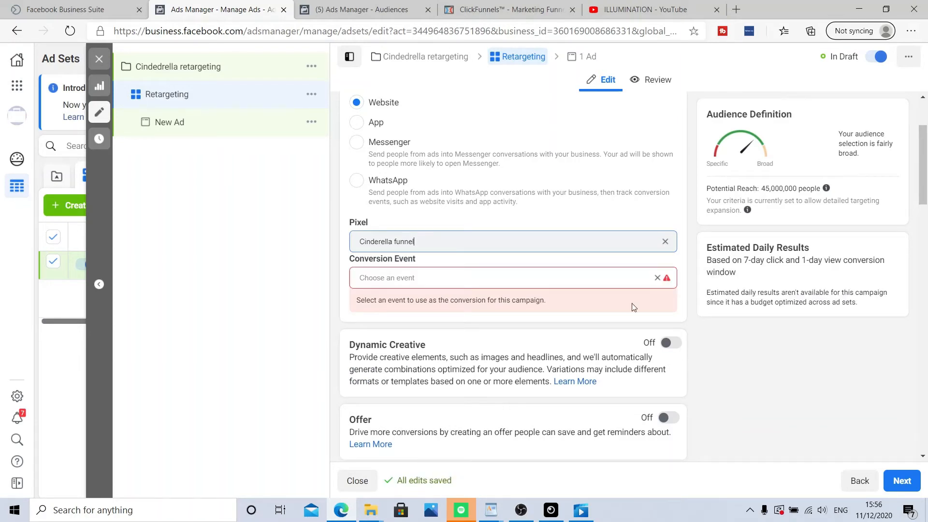
pyautogui.click(625, 278)
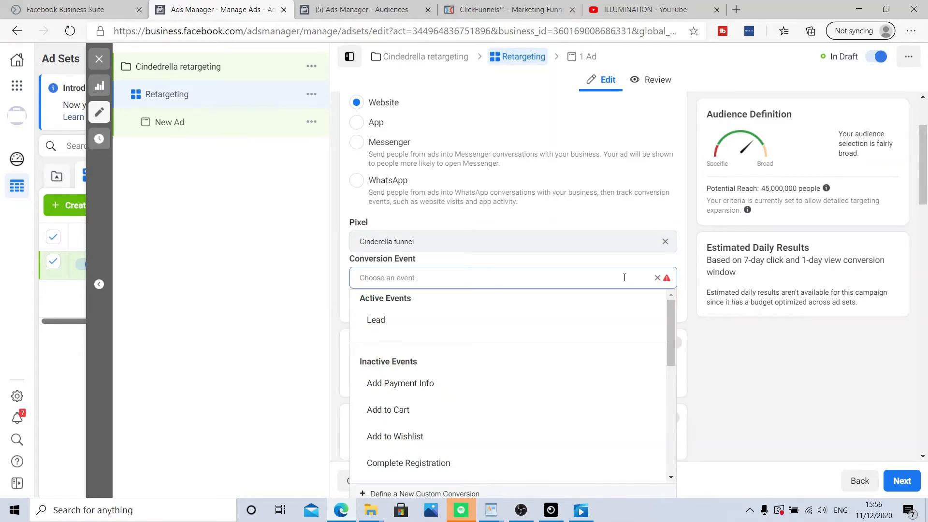
pyautogui.click(422, 319)
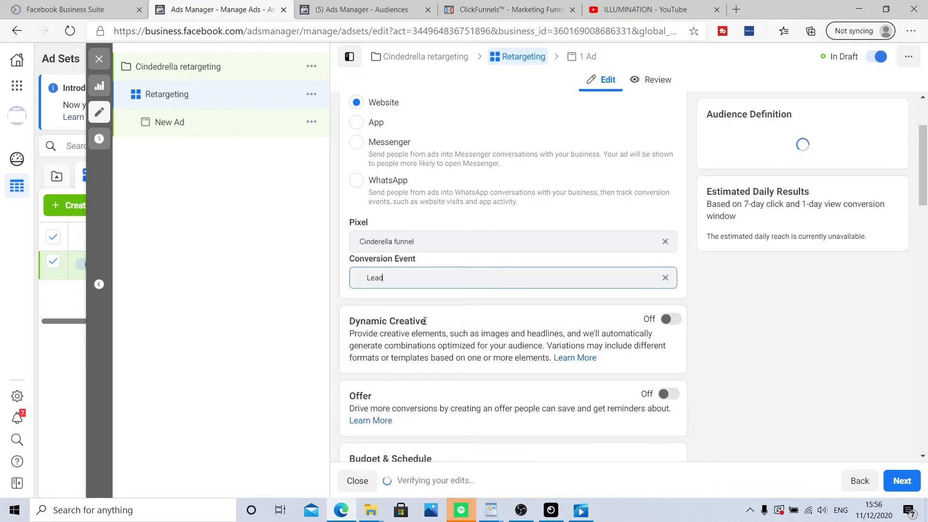
# Step: Review the ad set's budget, schedule, audience, location and targeting settings
pyautogui.scroll(-2, 426, 325)
pyautogui.scroll(-4, 491, 312)
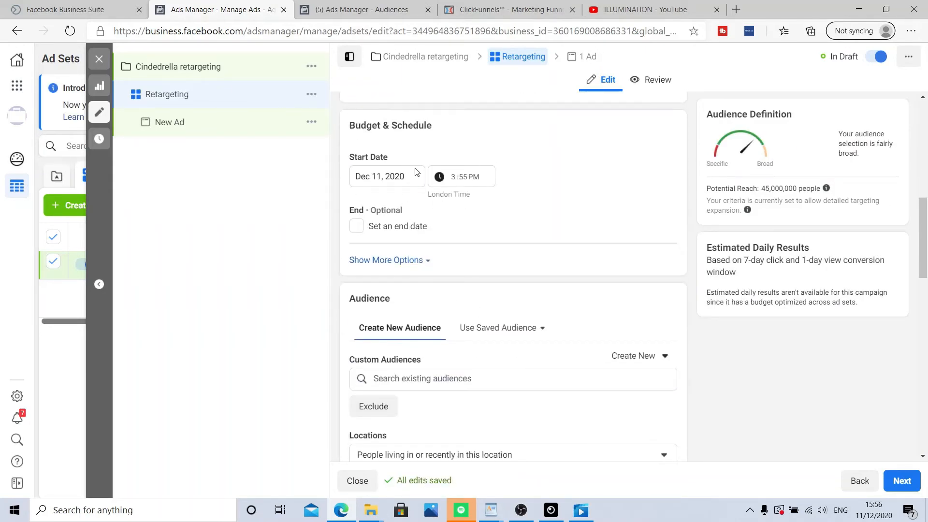
pyautogui.scroll(-5, 516, 170)
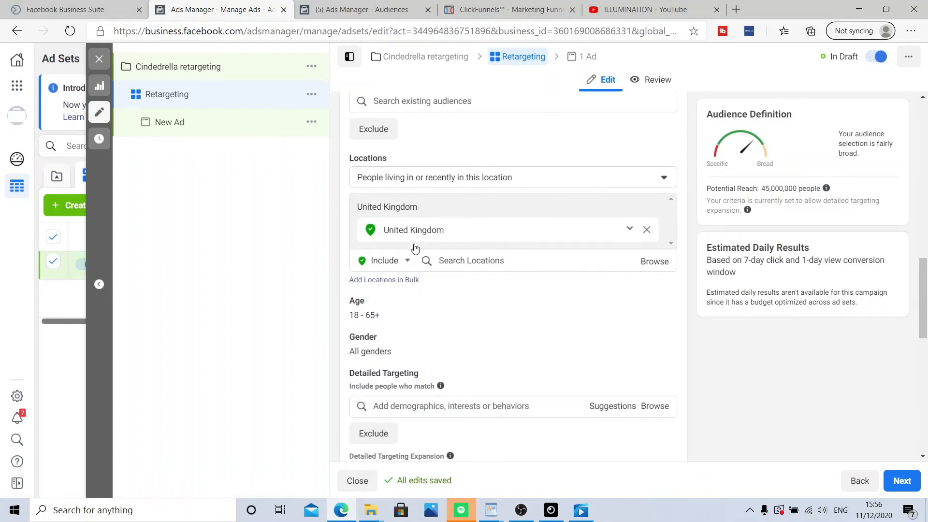
pyautogui.scroll(-2, 416, 252)
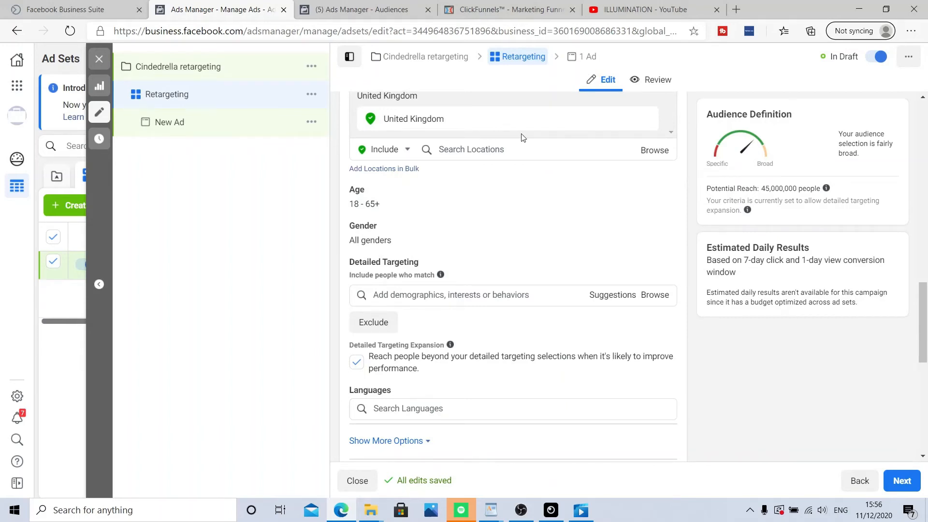
pyautogui.scroll(4, 521, 137)
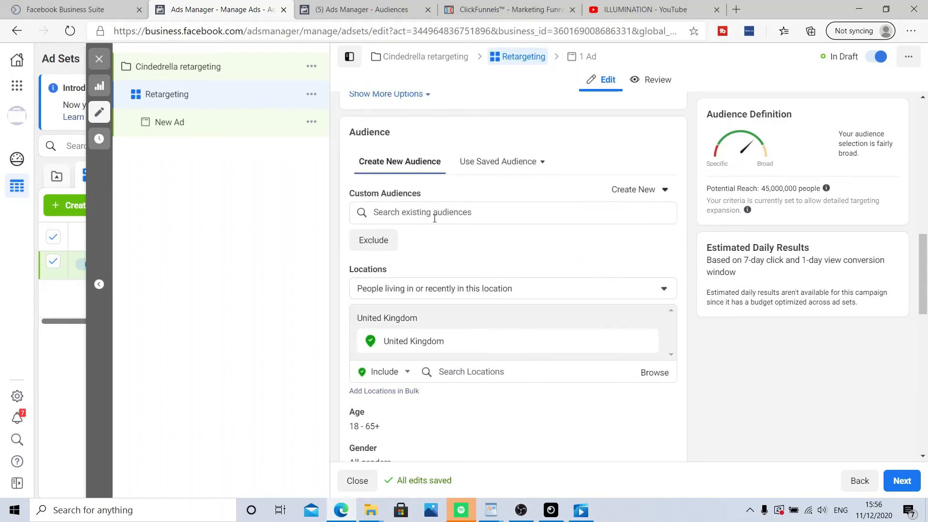
# Step: Add the Cinderella completed quiz custom audience to the ad set's audience
pyautogui.click(483, 215)
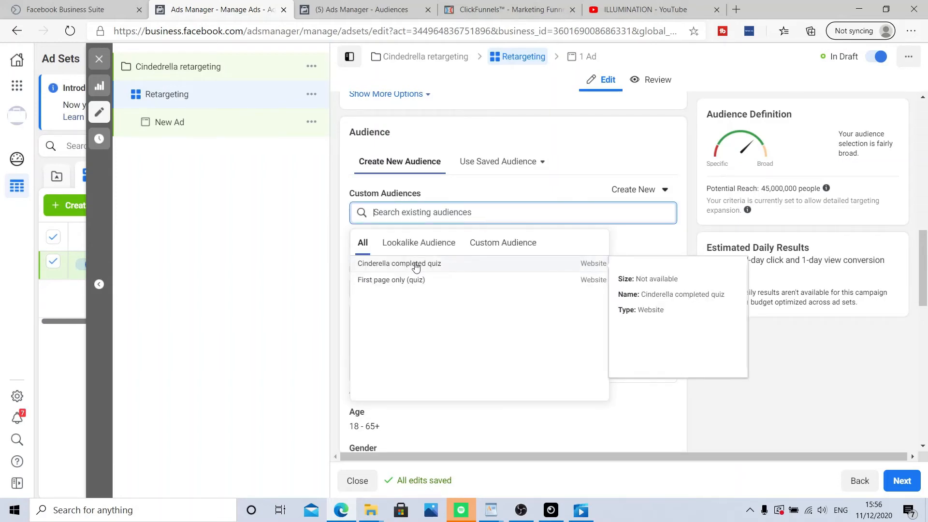
pyautogui.click(458, 270)
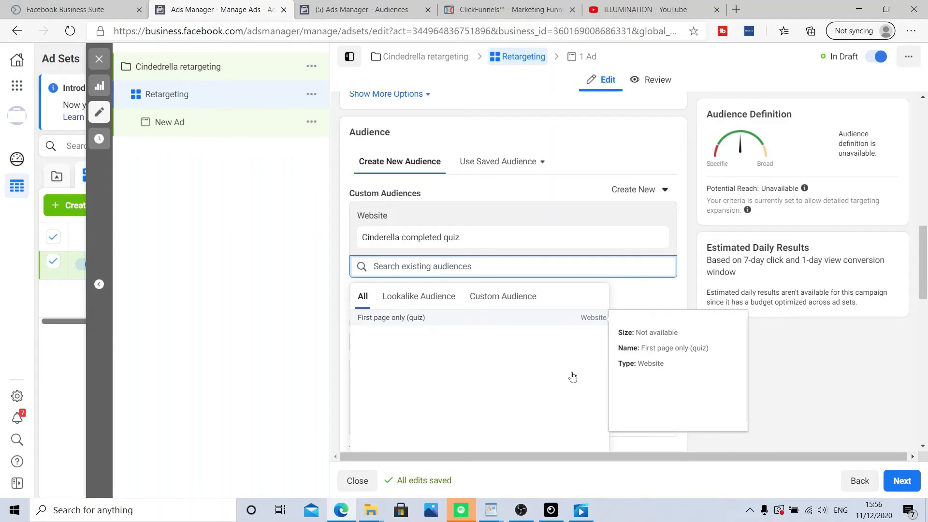
pyautogui.click(775, 365)
pyautogui.scroll(-3, 681, 314)
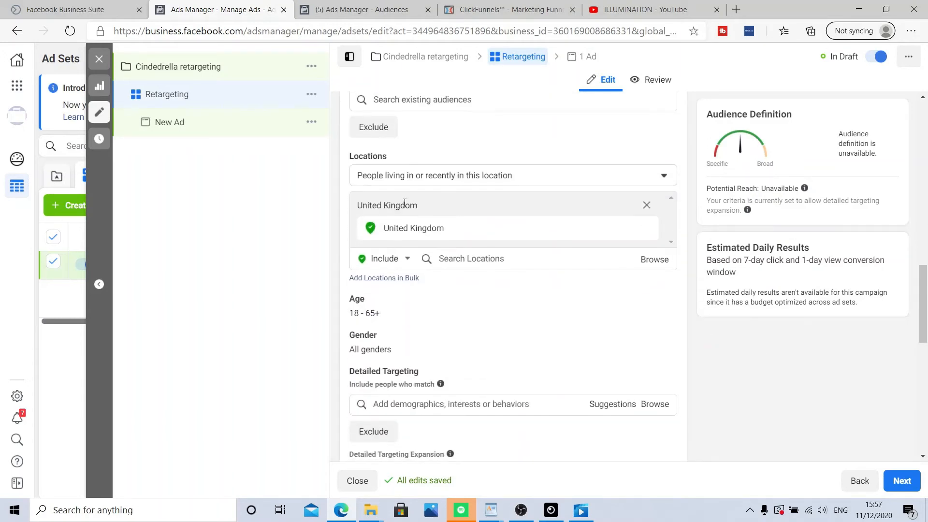
# Step: Add United States and Canada to the included locations alongside United Kingdom
pyautogui.click(460, 234)
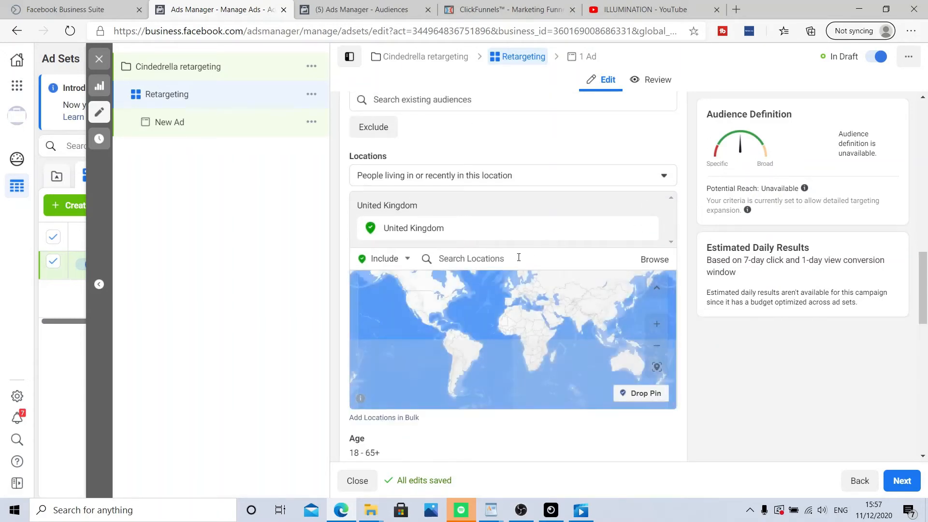
pyautogui.click(514, 261)
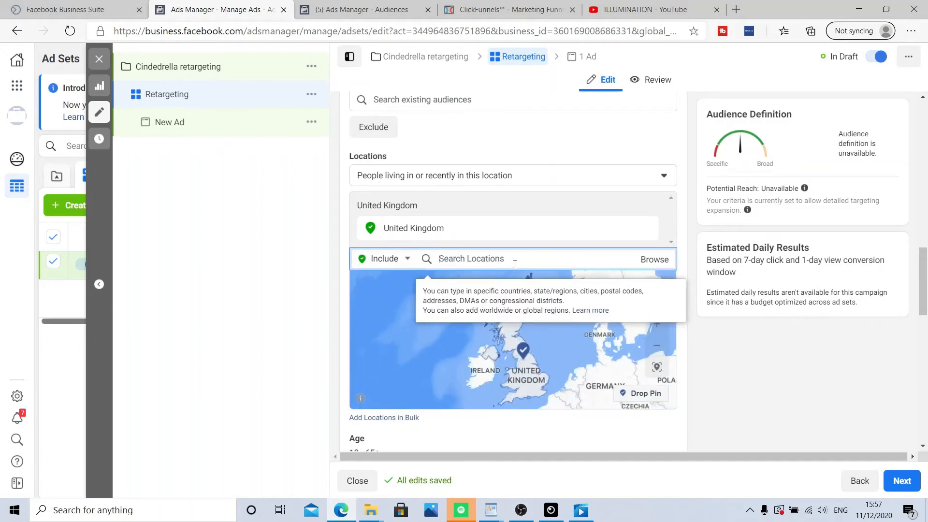
pyautogui.write('united')
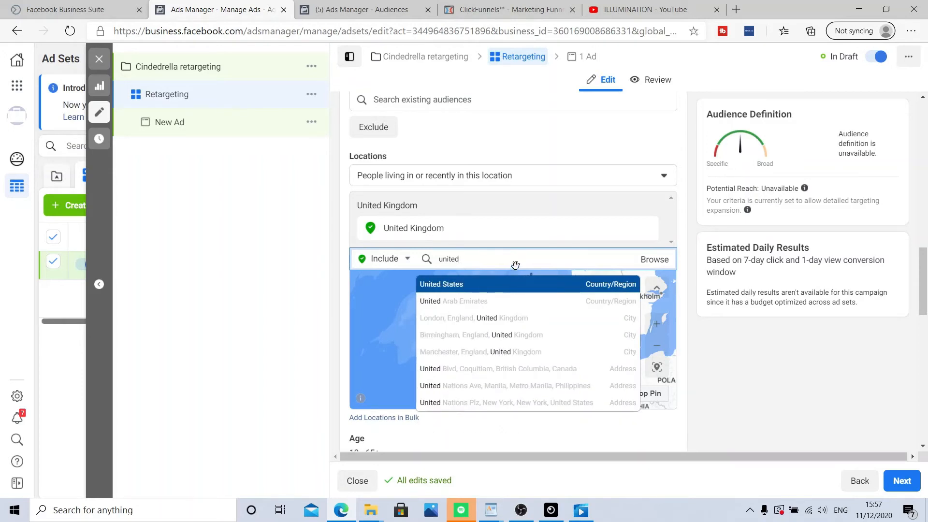
pyautogui.click(514, 283)
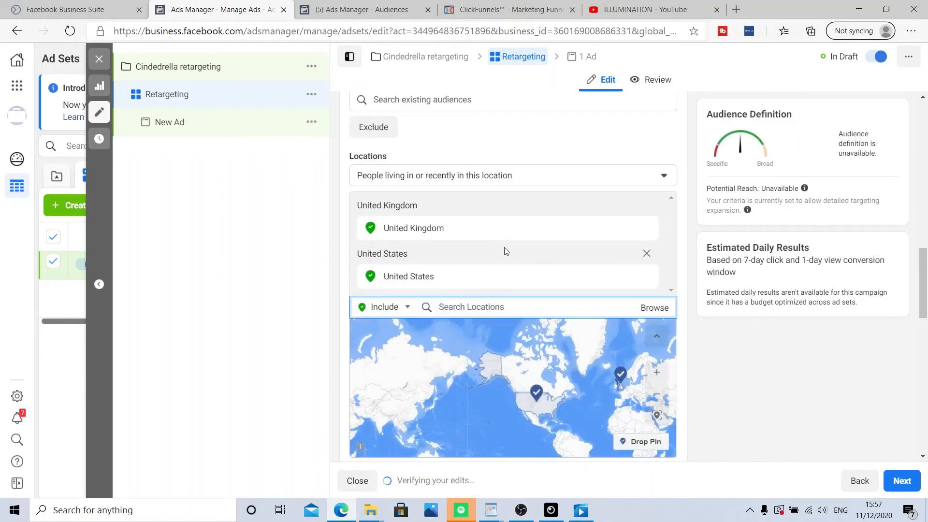
pyautogui.write('ca')
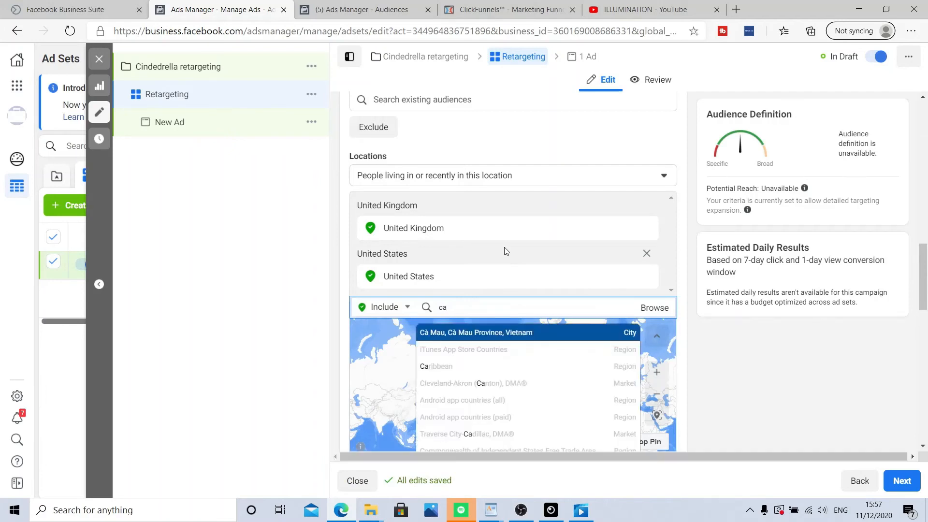
pyautogui.write('nada')
pyautogui.click(486, 333)
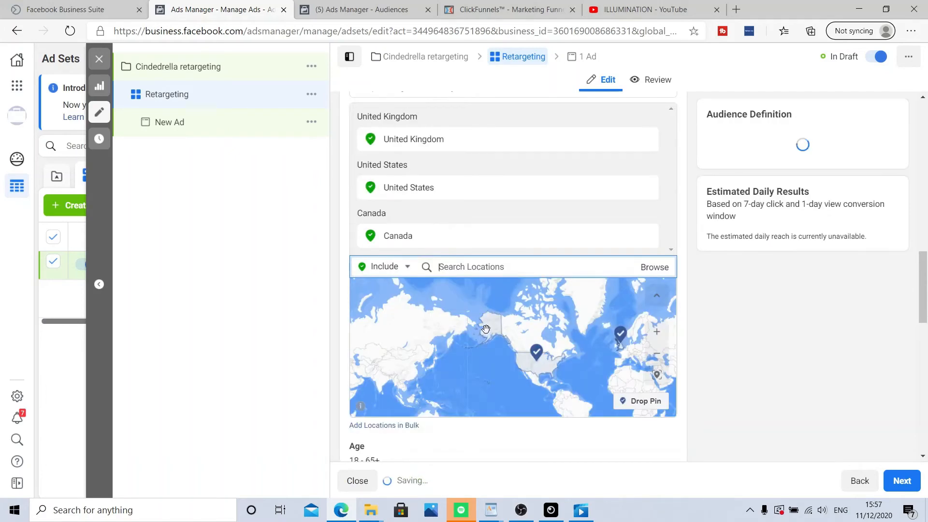
# Step: Add Australia and New Zealand to the included locations
pyautogui.write('aus')
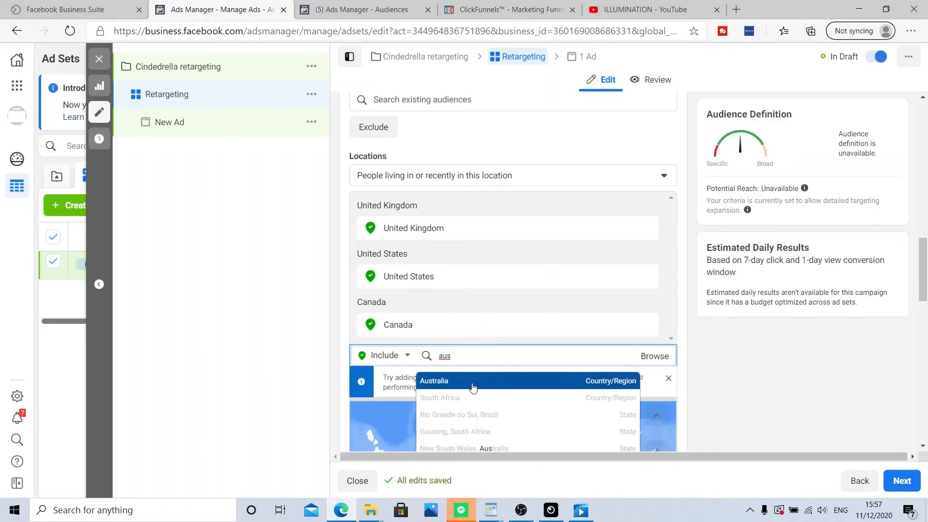
pyautogui.click(474, 384)
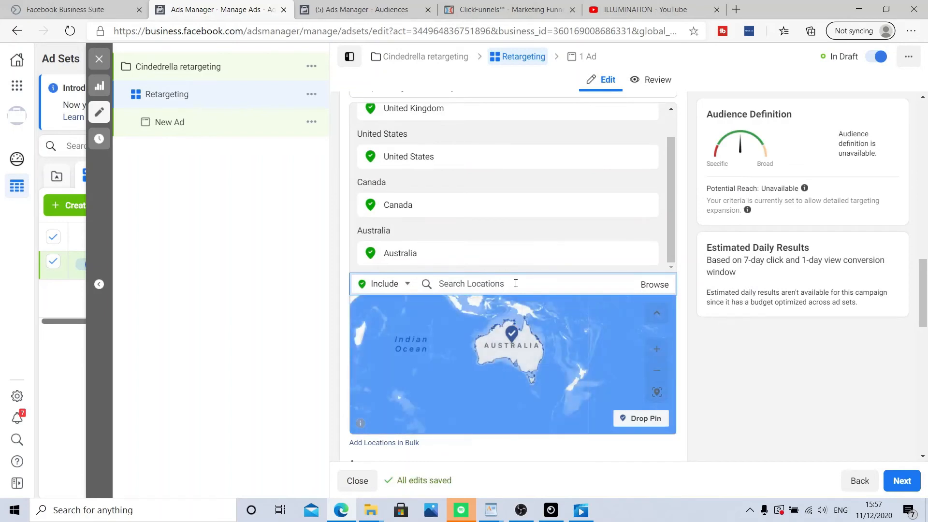
pyautogui.write('new zea')
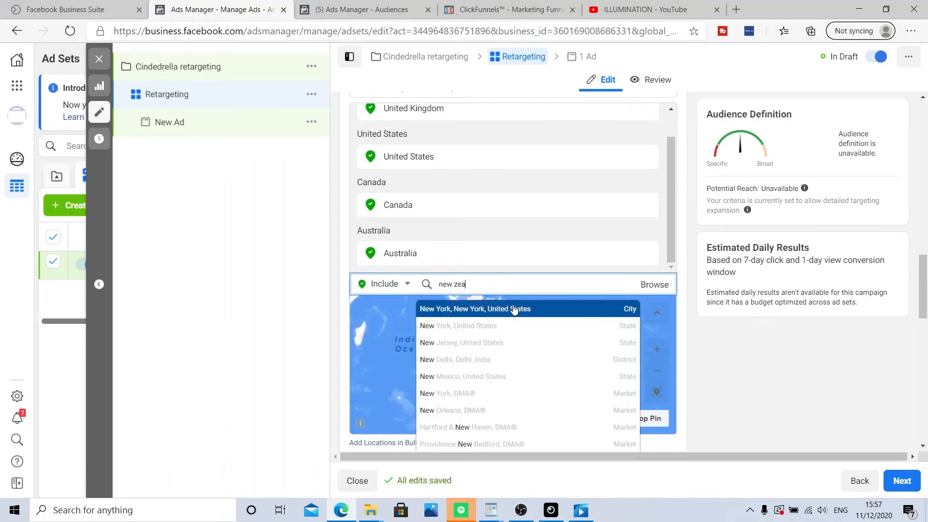
pyautogui.click(514, 309)
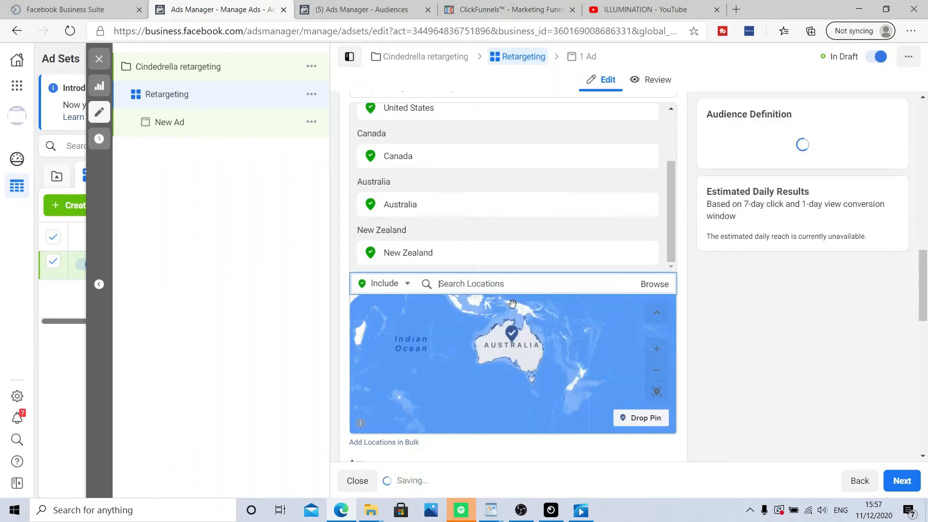
# Step: Set the minimum age to 25 and restrict the gender to Women
pyautogui.scroll(-3, 754, 362)
pyautogui.scroll(-3, 749, 387)
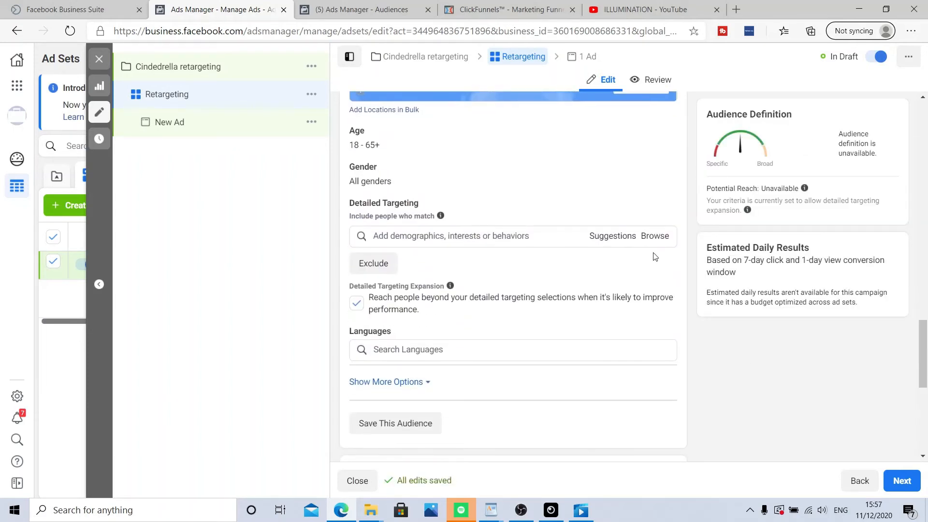
pyautogui.scroll(1, 648, 256)
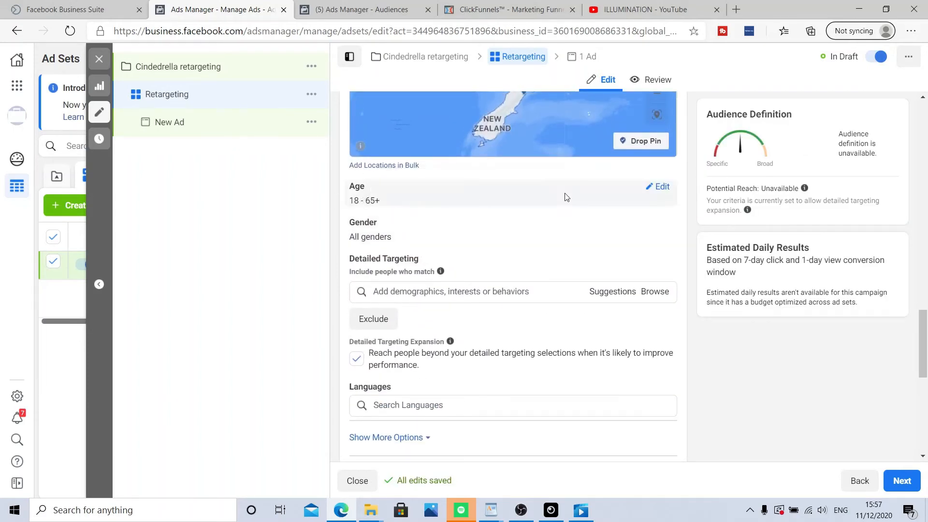
pyautogui.click(660, 187)
pyautogui.click(395, 206)
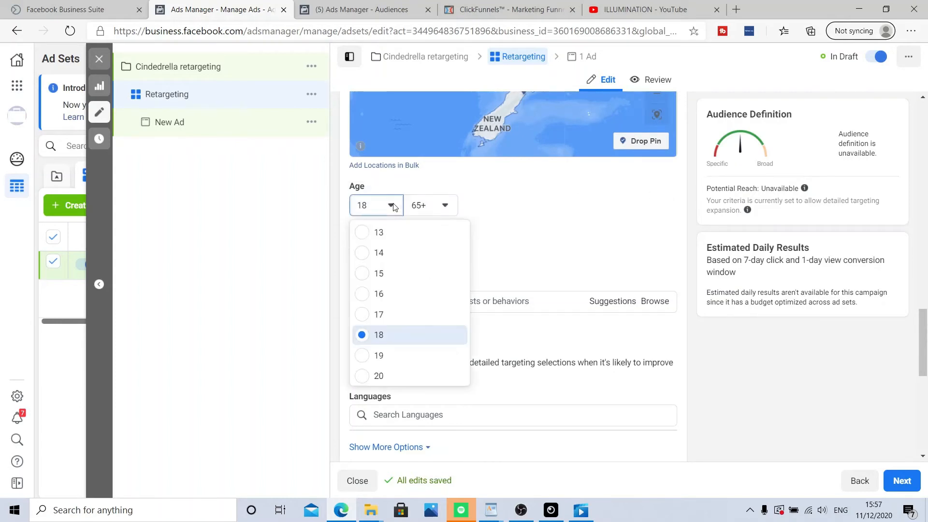
pyautogui.scroll(-3, 404, 339)
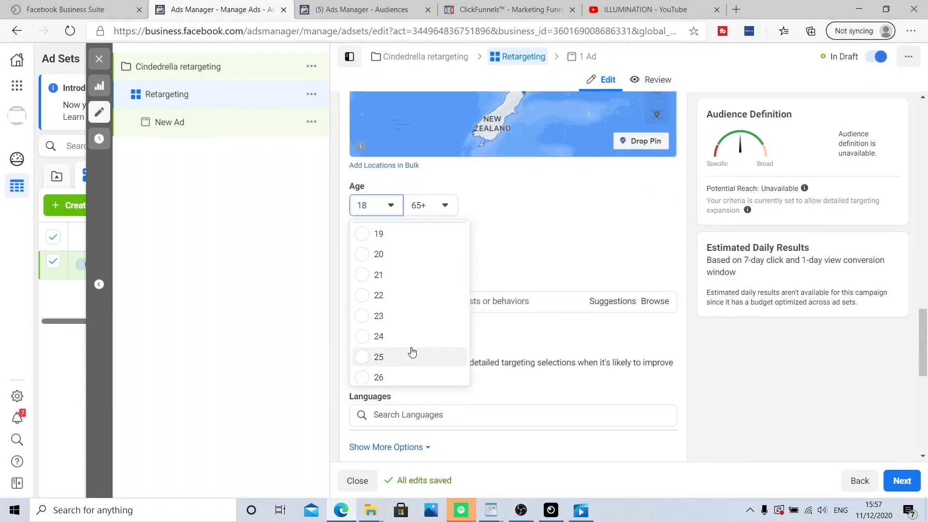
pyautogui.click(409, 357)
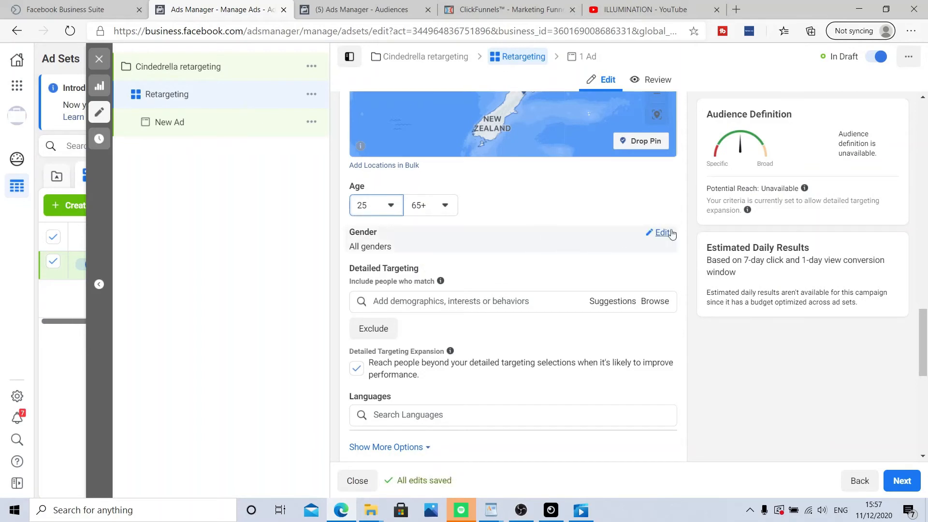
pyautogui.click(662, 233)
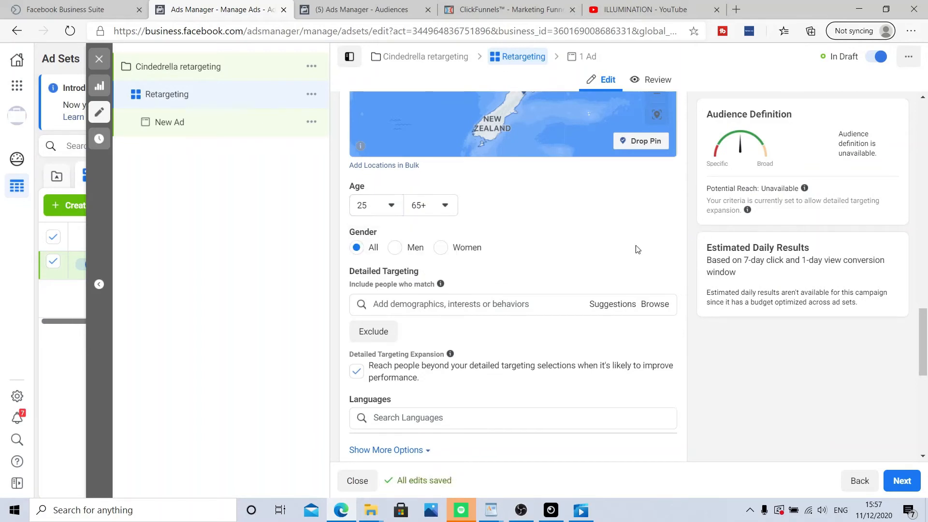
pyautogui.click(441, 247)
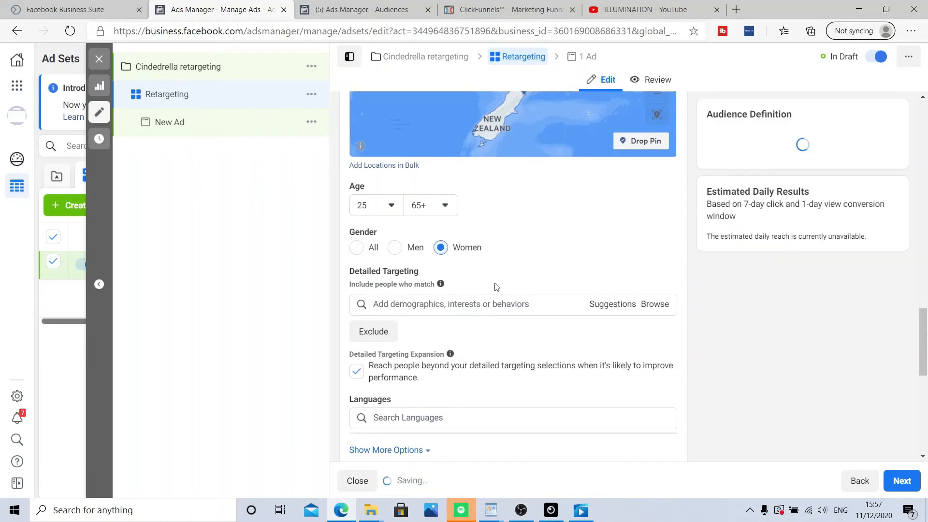
# Step: Add English (All) as the targeted language
pyautogui.scroll(-4, 570, 237)
pyautogui.scroll(3, 585, 222)
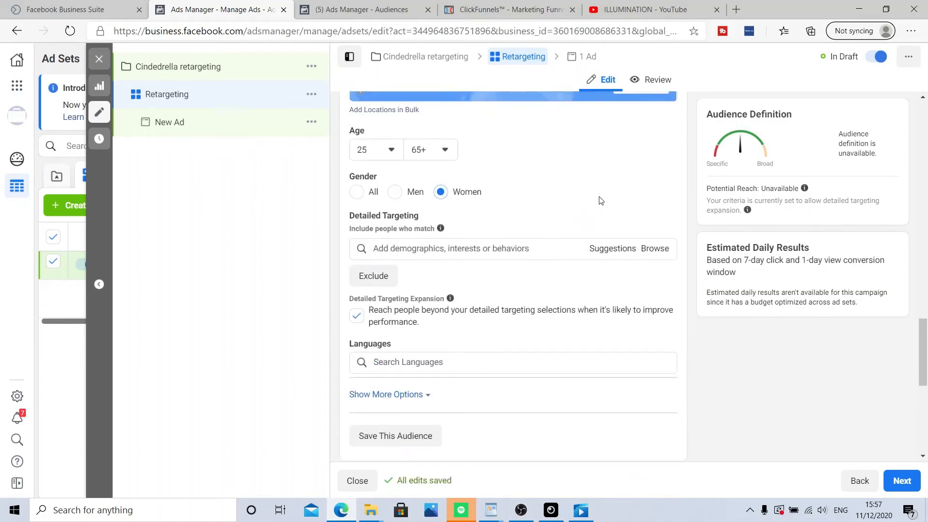
pyautogui.scroll(-2, 482, 242)
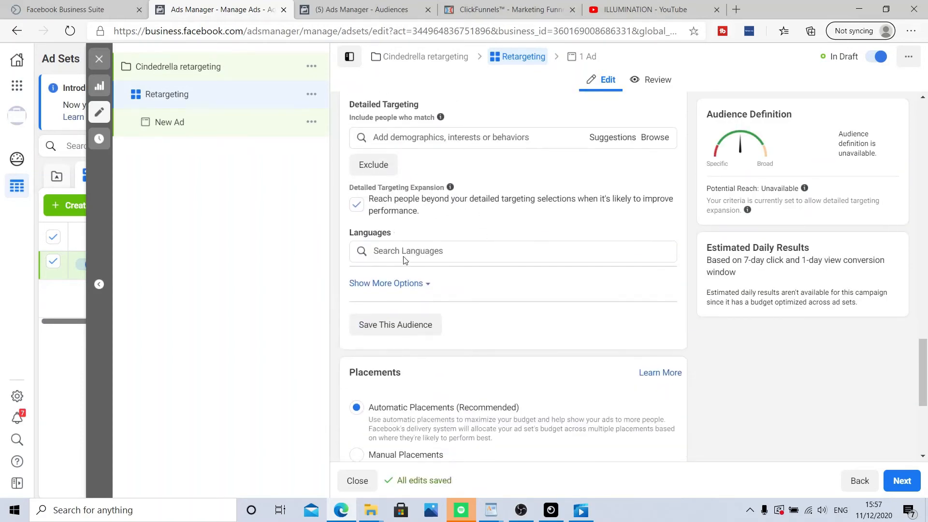
pyautogui.click(404, 252)
pyautogui.write('en')
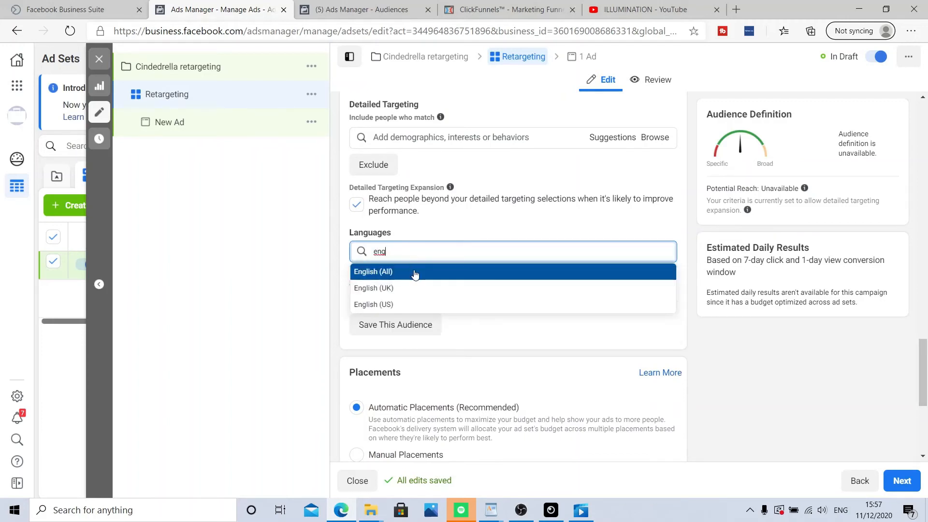
pyautogui.write('g')
pyautogui.click(415, 273)
pyautogui.scroll(-5, 483, 261)
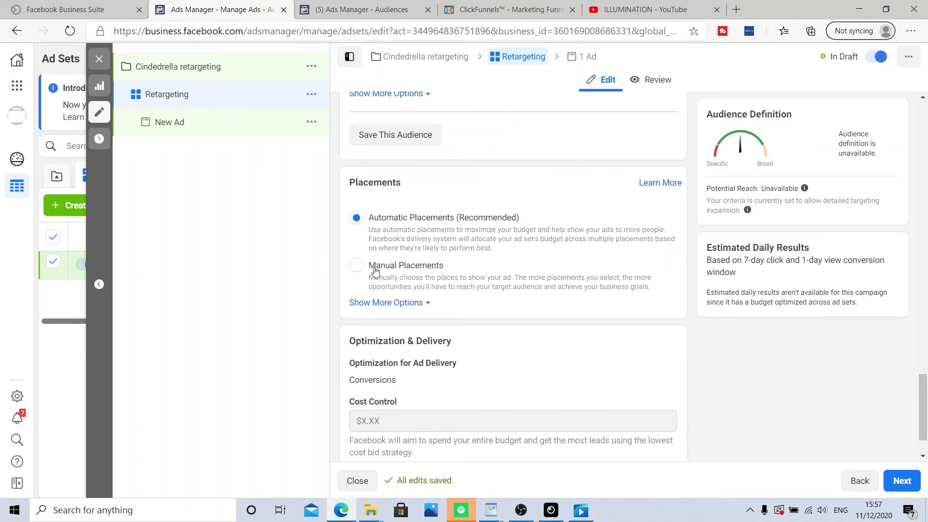
# Step: Switch to Manual Placements and untick Audience Network, Messenger and Instagram, leaving only Facebook
pyautogui.click(357, 265)
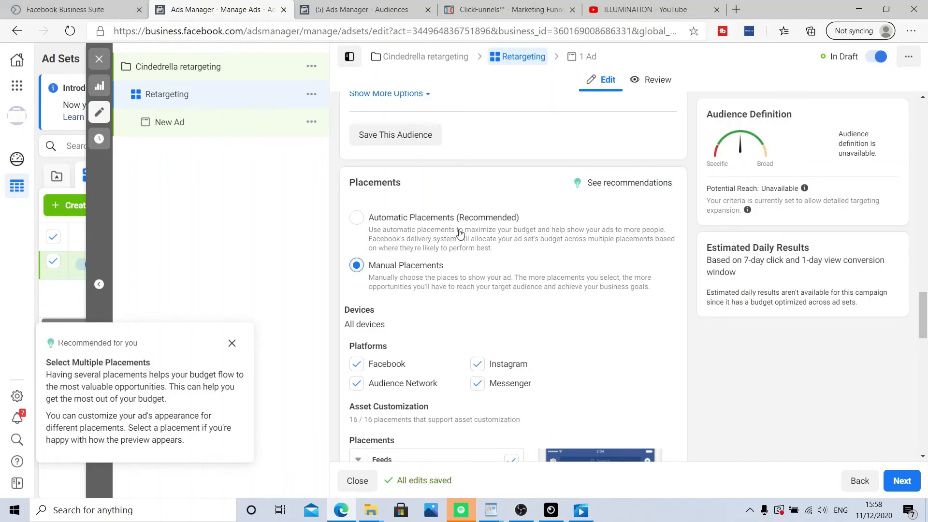
pyautogui.scroll(-2, 459, 234)
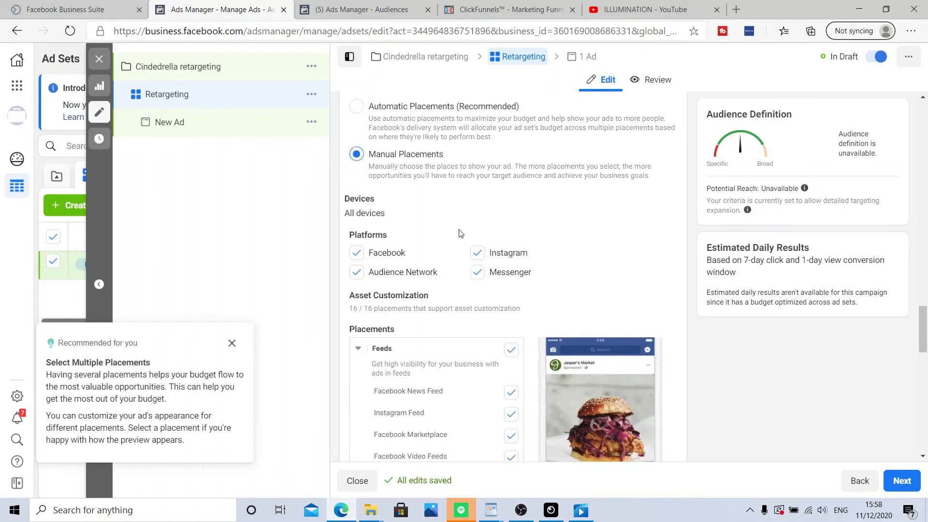
pyautogui.click(356, 277)
pyautogui.click(476, 272)
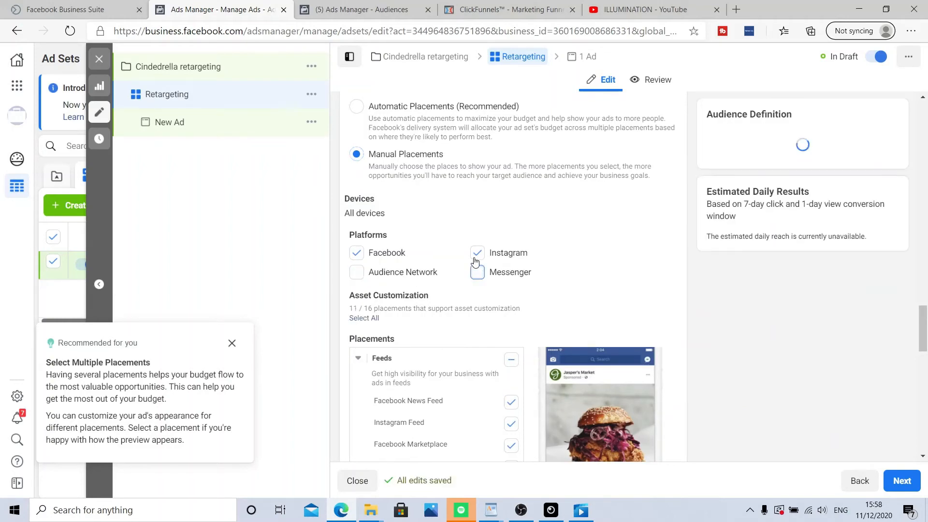
pyautogui.click(477, 253)
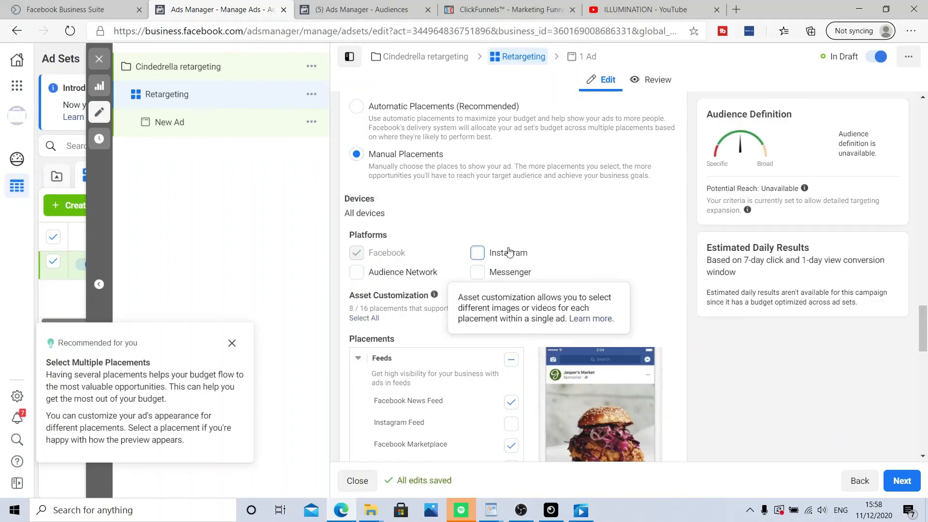
# Step: Review the remaining placement and delivery settings and continue to the ad
pyautogui.scroll(-3, 435, 232)
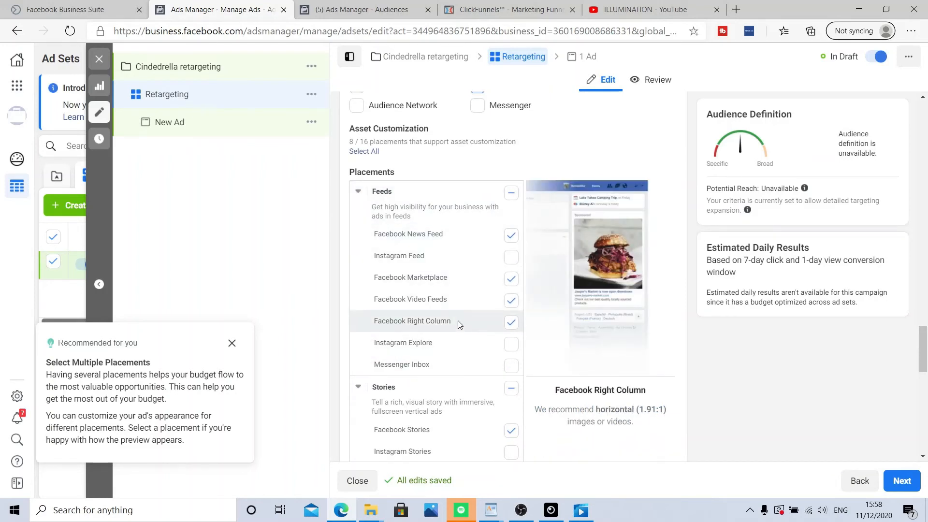
pyautogui.scroll(-9, 458, 321)
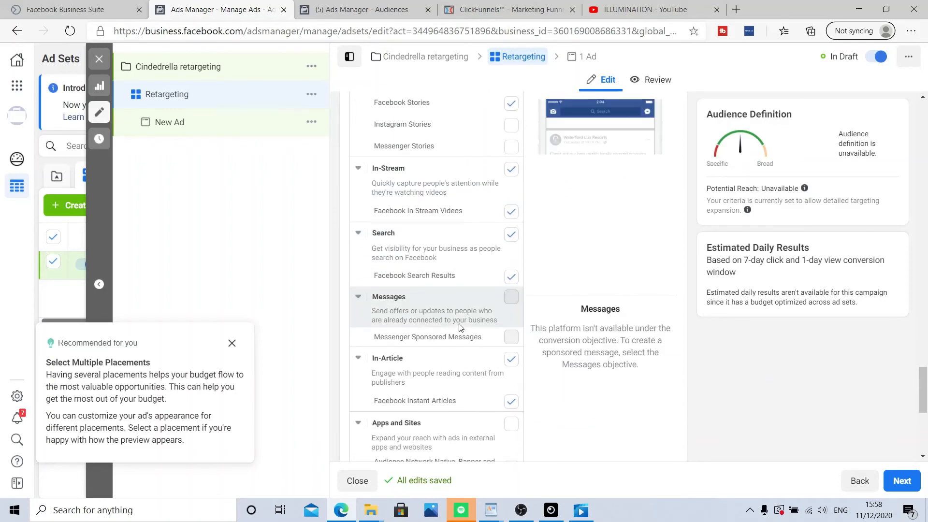
pyautogui.scroll(-5, 467, 188)
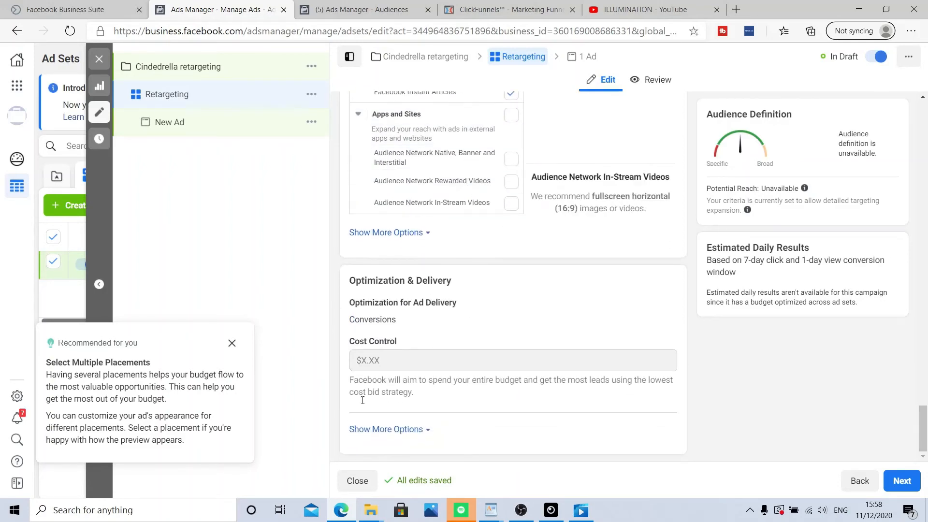
pyautogui.click(901, 481)
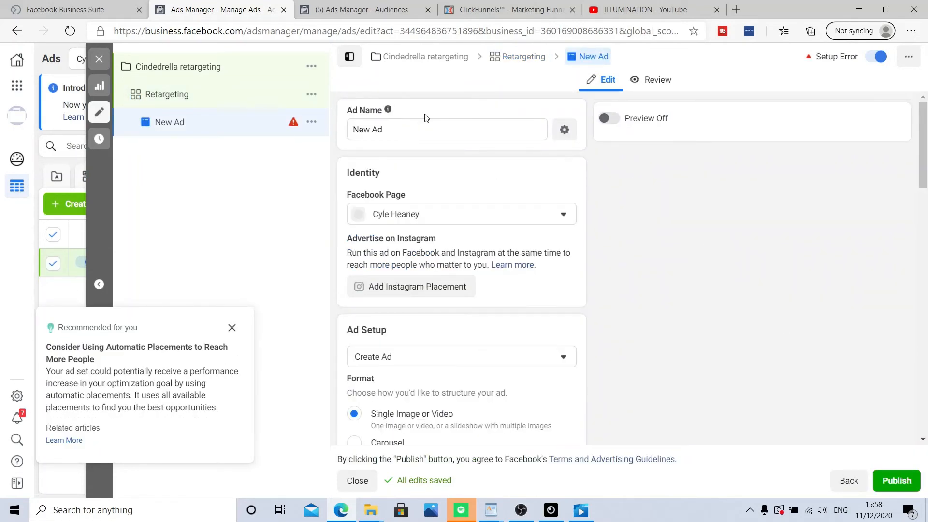
# Step: Rename the ad as completed quiz
pyautogui.click(405, 129)
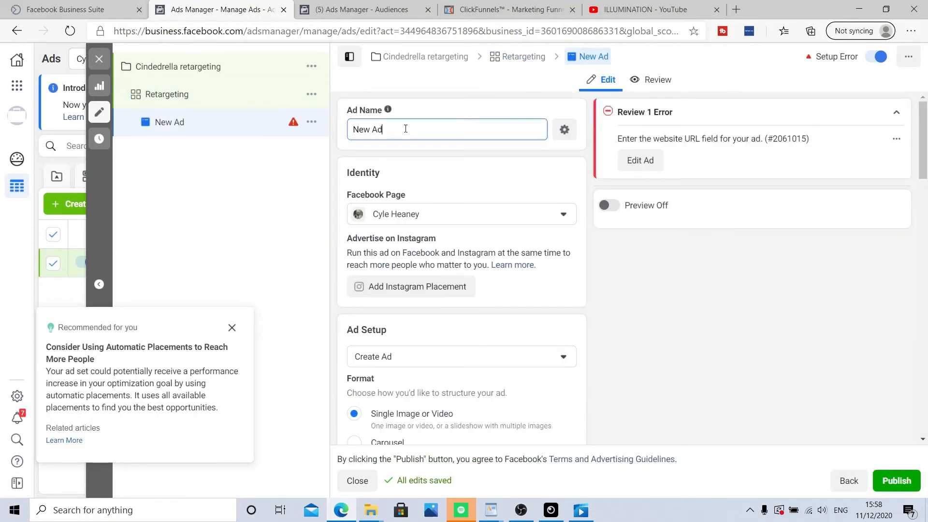
pyautogui.press('BackSpace')
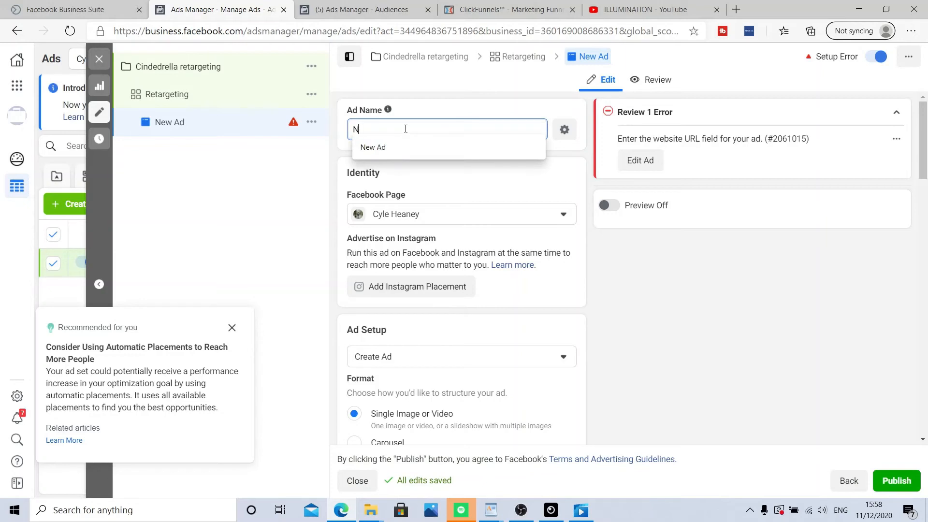
pyautogui.press('BackSpace')
pyautogui.write('completed quiz')
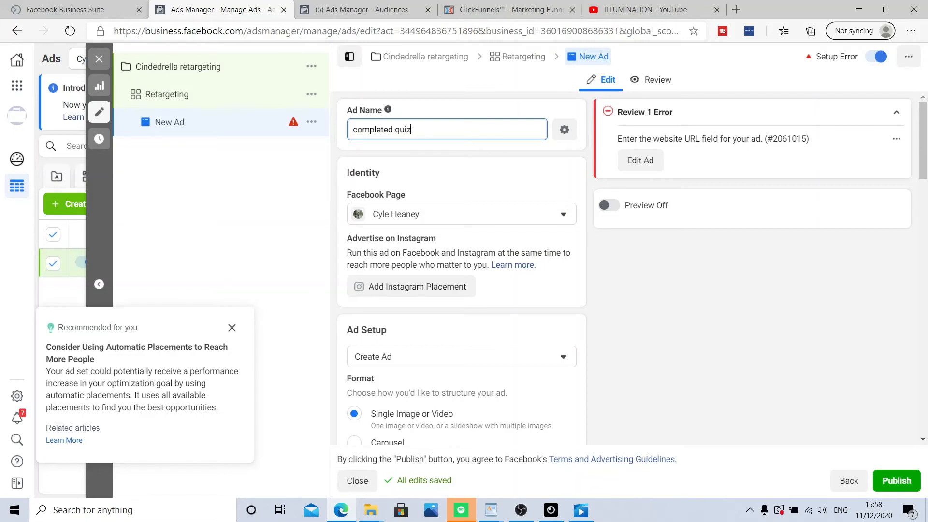
# Step: Review the ad's format, creative, destination, call-to-action and tracking sections
pyautogui.scroll(-2, 486, 269)
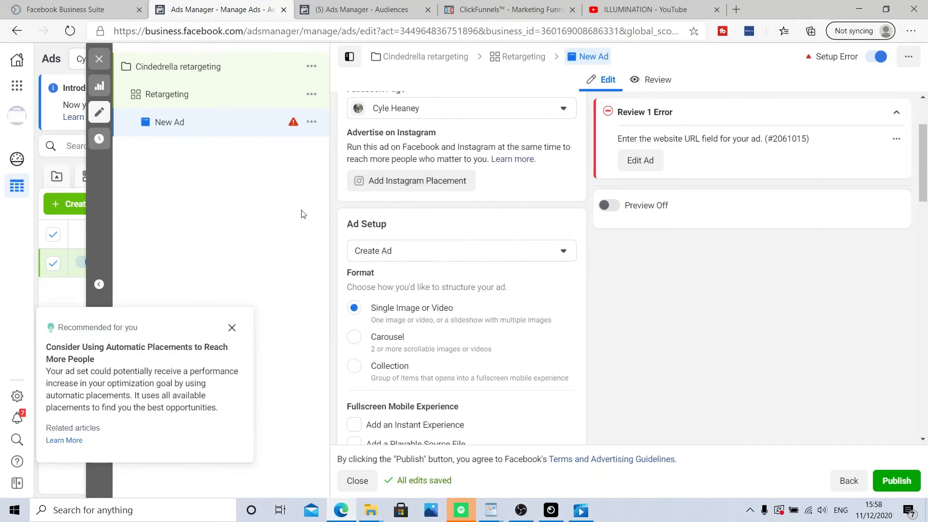
pyautogui.scroll(-2, 412, 269)
pyautogui.scroll(-2, 449, 232)
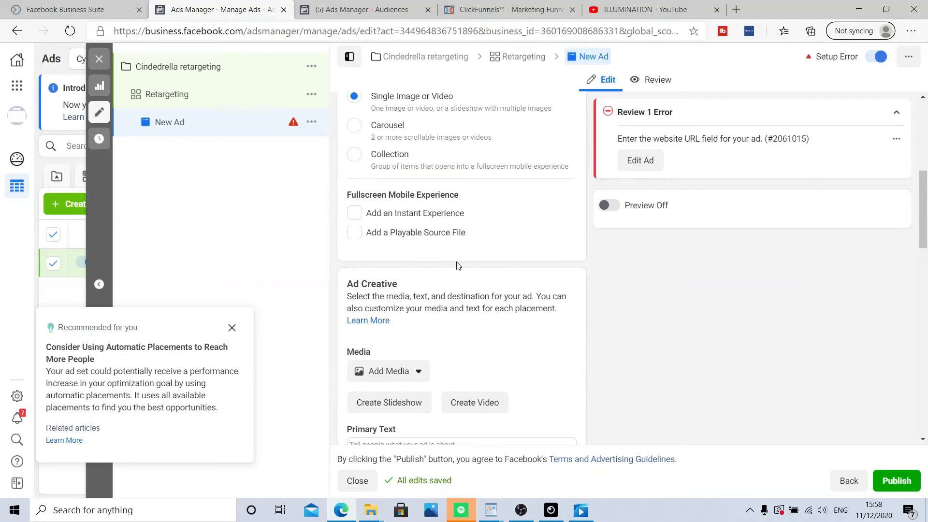
pyautogui.scroll(-2, 458, 265)
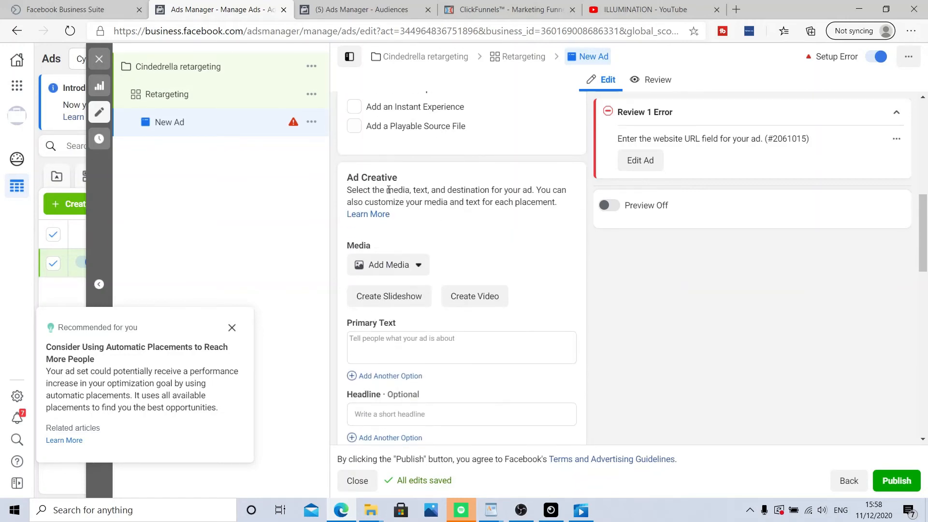
pyautogui.scroll(-1, 378, 174)
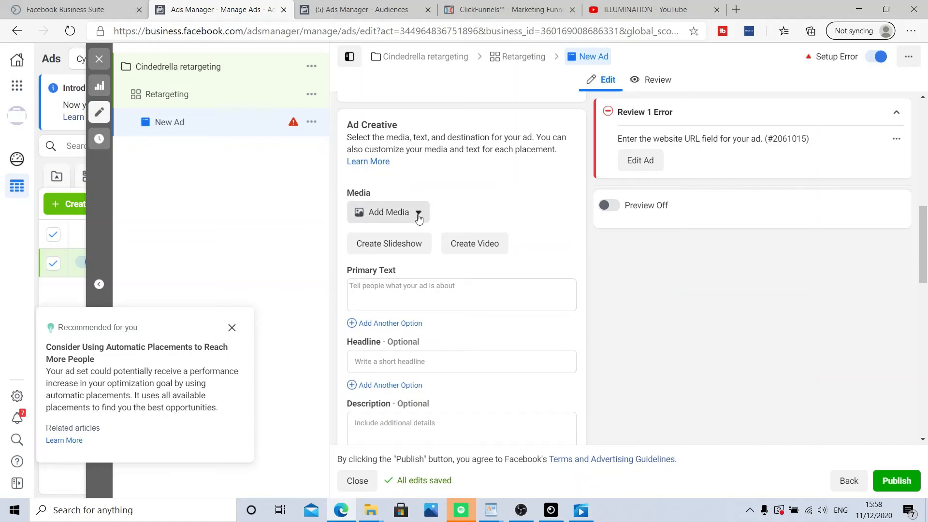
pyautogui.scroll(-2, 420, 217)
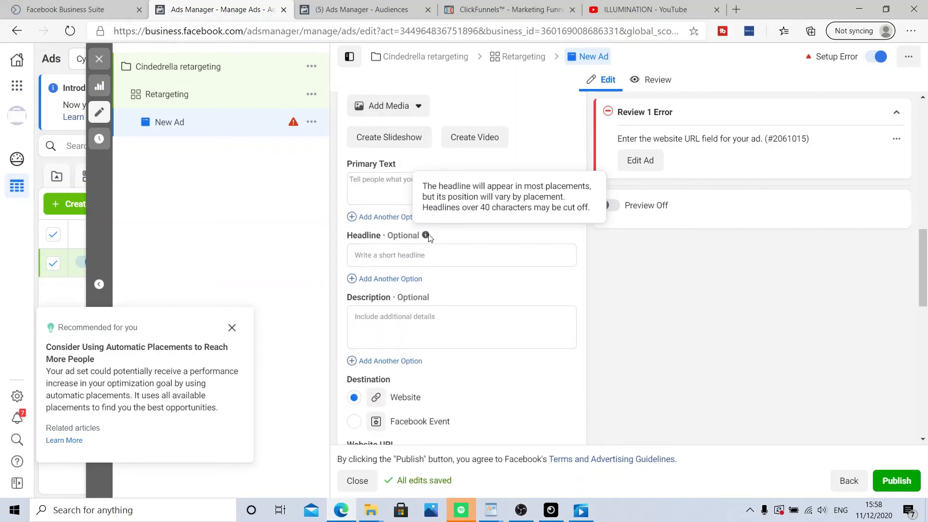
pyautogui.scroll(-1, 431, 257)
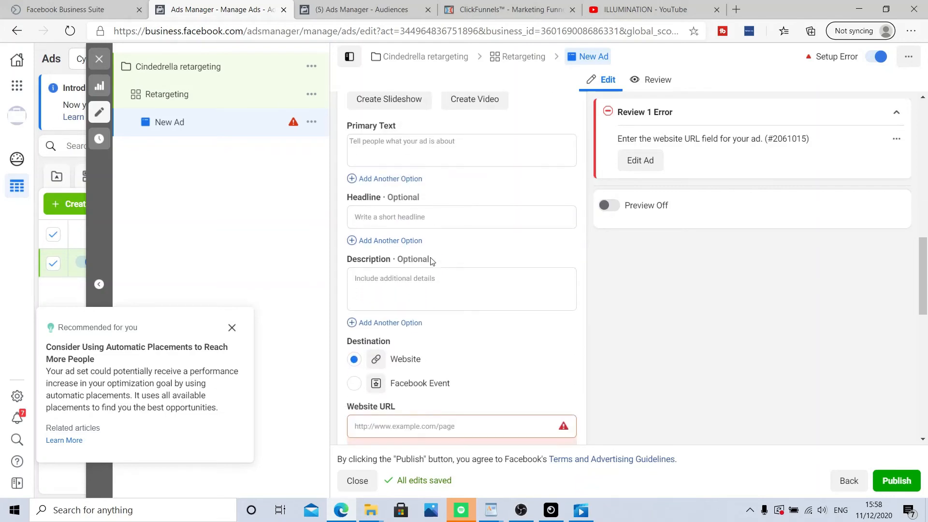
pyautogui.scroll(-1, 432, 262)
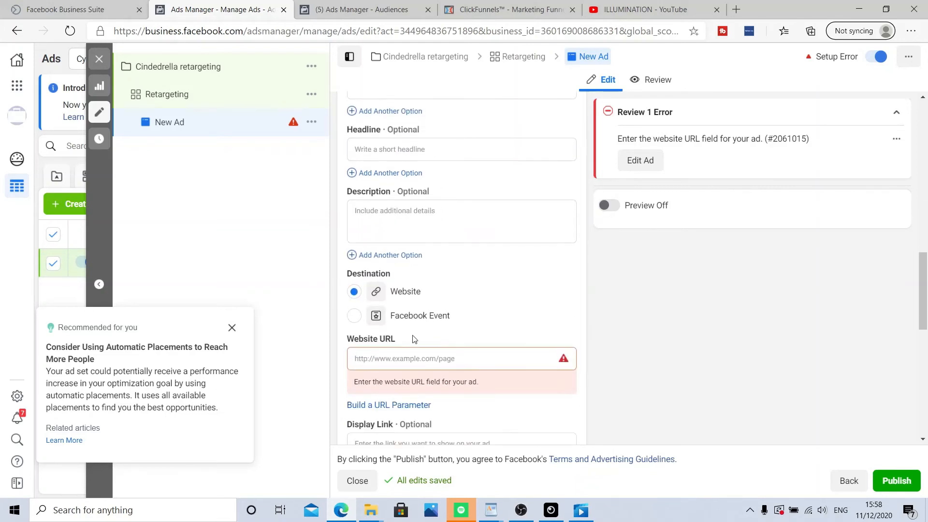
pyautogui.scroll(-3, 414, 352)
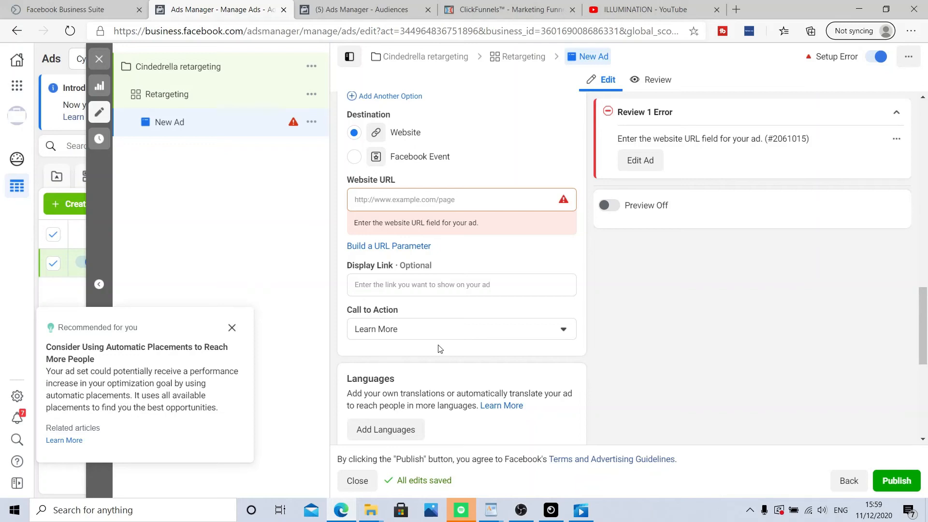
pyautogui.moveTo(404, 309)
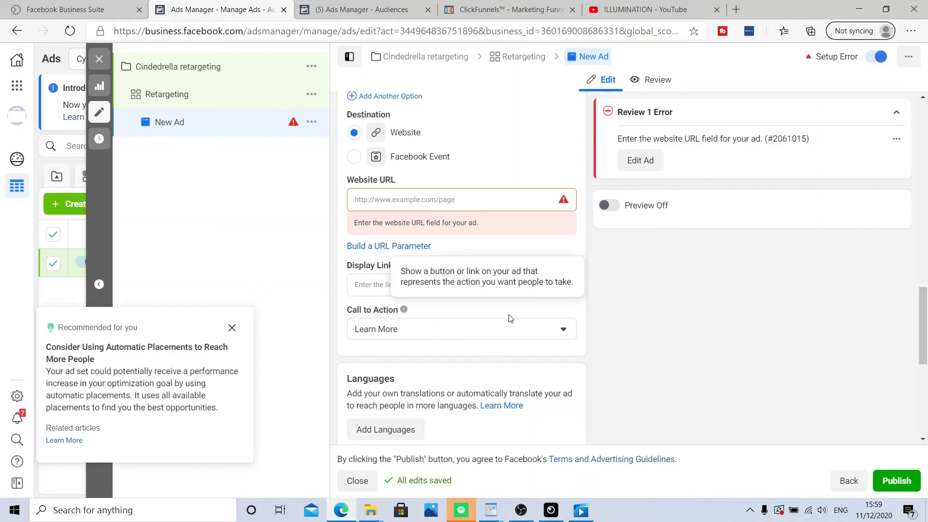
pyautogui.scroll(-1, 518, 310)
pyautogui.scroll(-5, 525, 363)
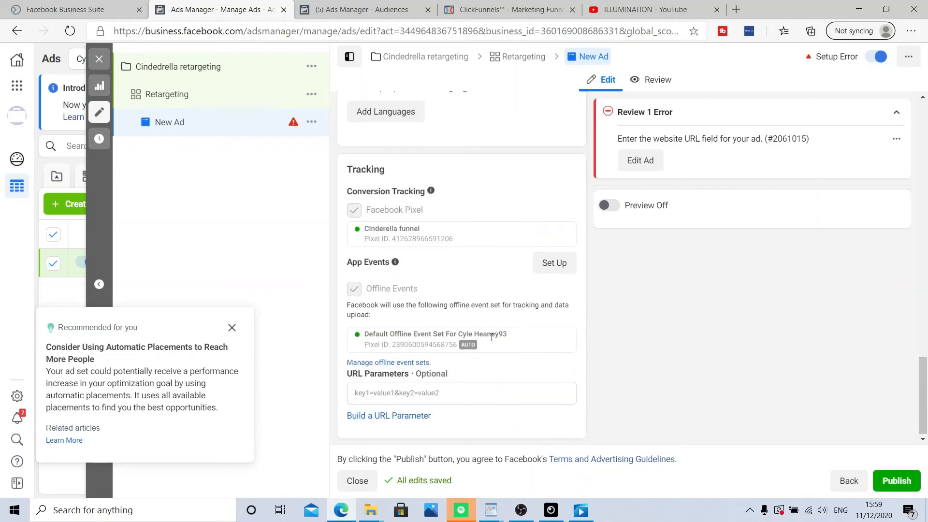
pyautogui.scroll(6, 586, 351)
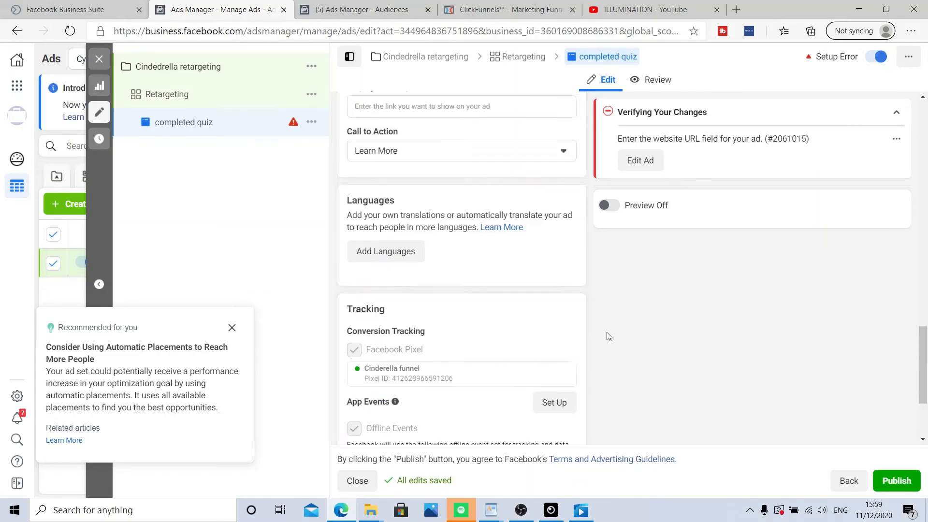
pyautogui.scroll(3, 603, 354)
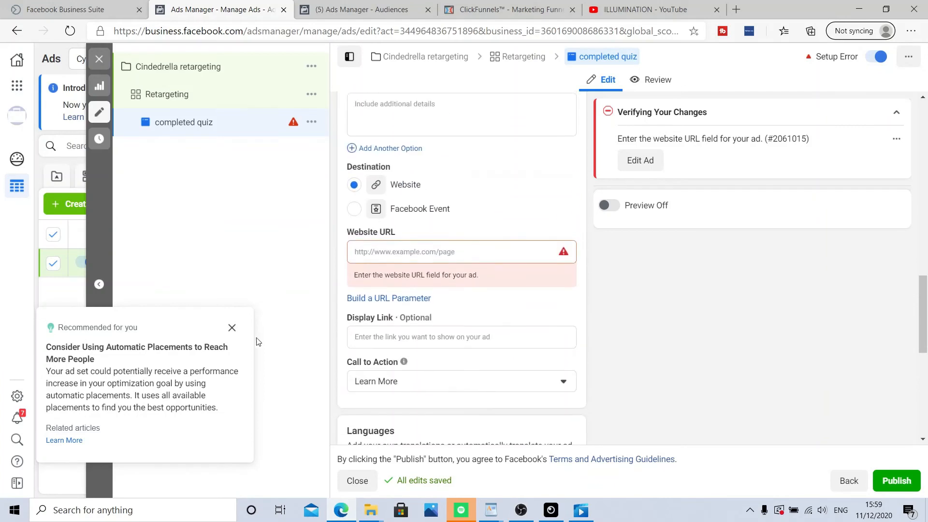
# Step: Dismiss the placements recommendation, duplicate the Retargeting ad set and rename the copy Retargeting - page 1
pyautogui.click(232, 327)
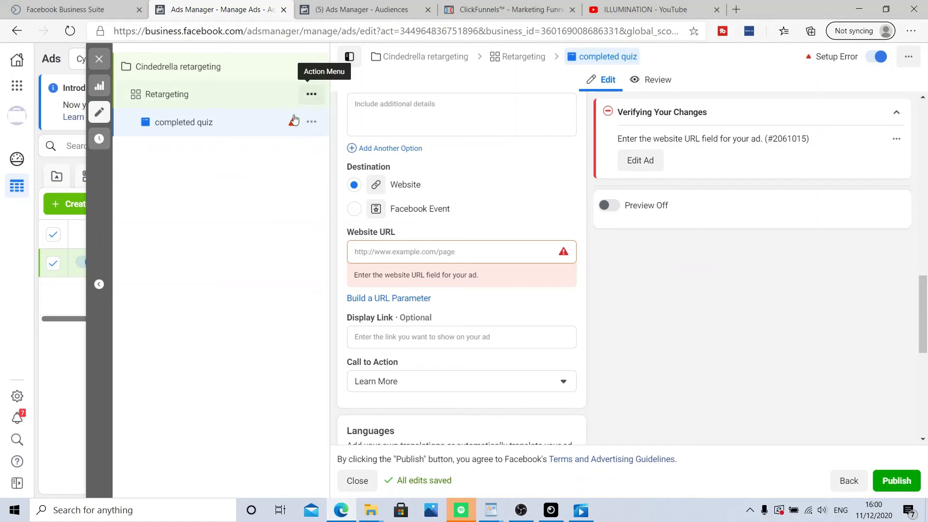
pyautogui.click(312, 95)
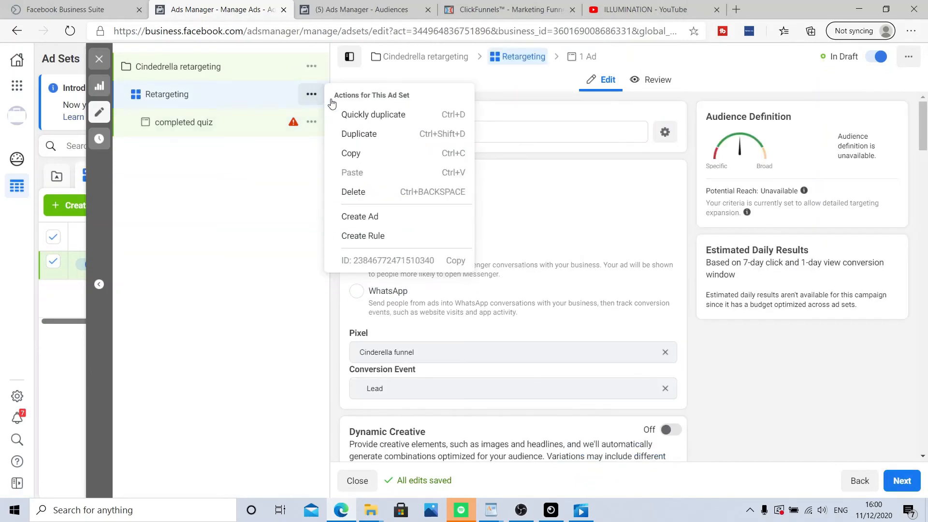
pyautogui.click(384, 118)
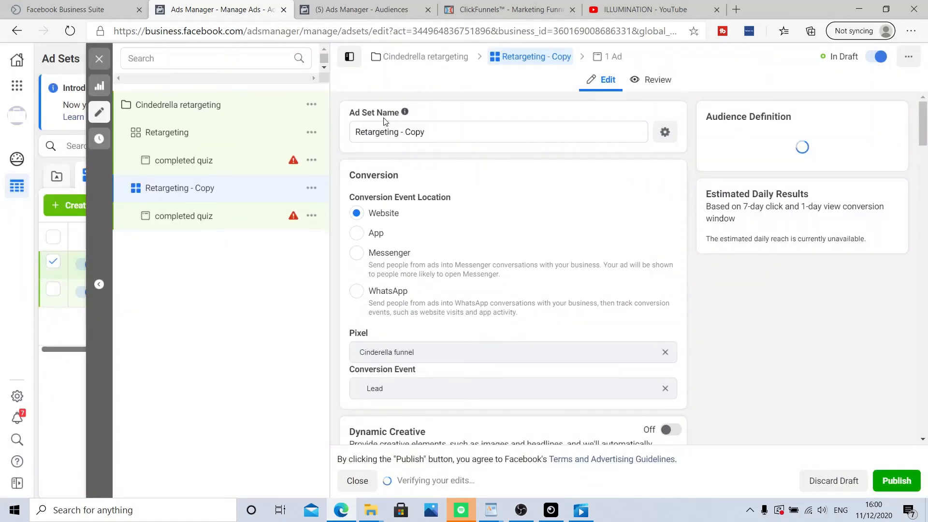
pyautogui.click(451, 132)
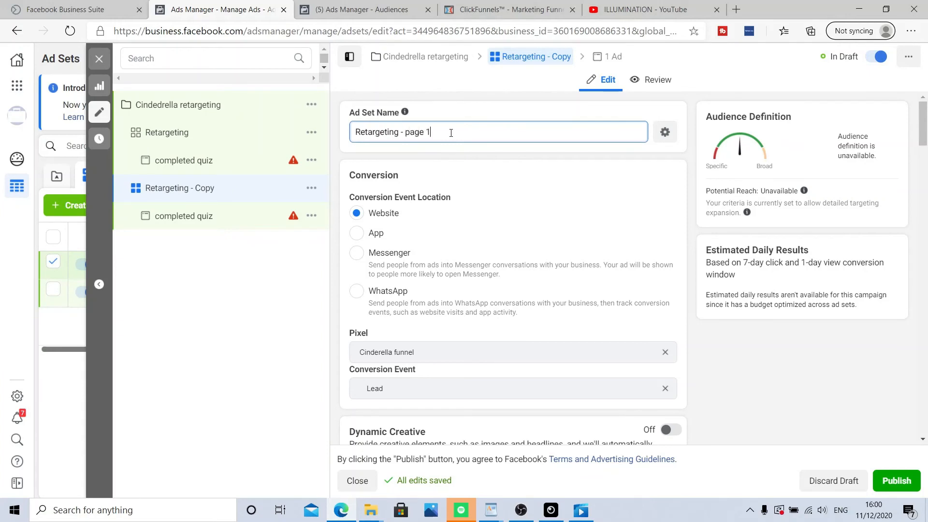
# Step: Replace the copied ad set's custom audience Cinderella completed quiz with First page only (quiz)
pyautogui.scroll(-2, 487, 165)
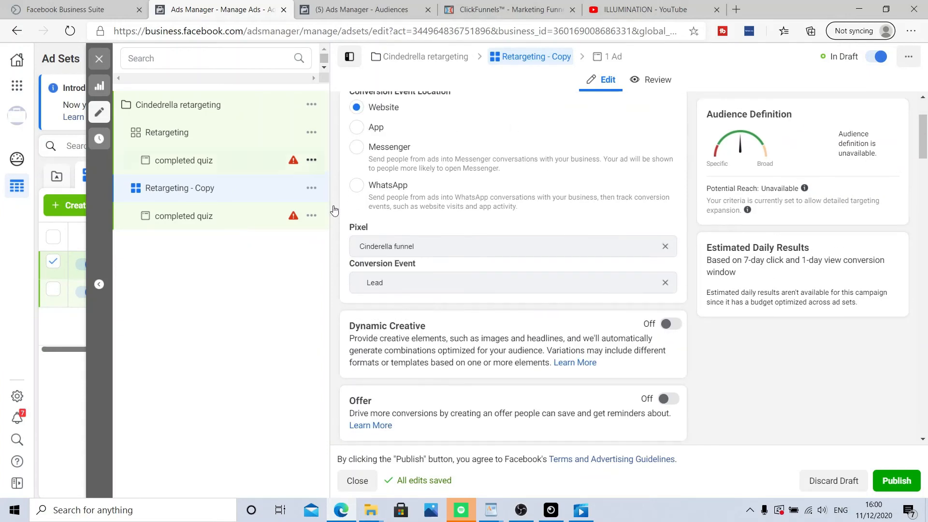
pyautogui.scroll(-2, 419, 233)
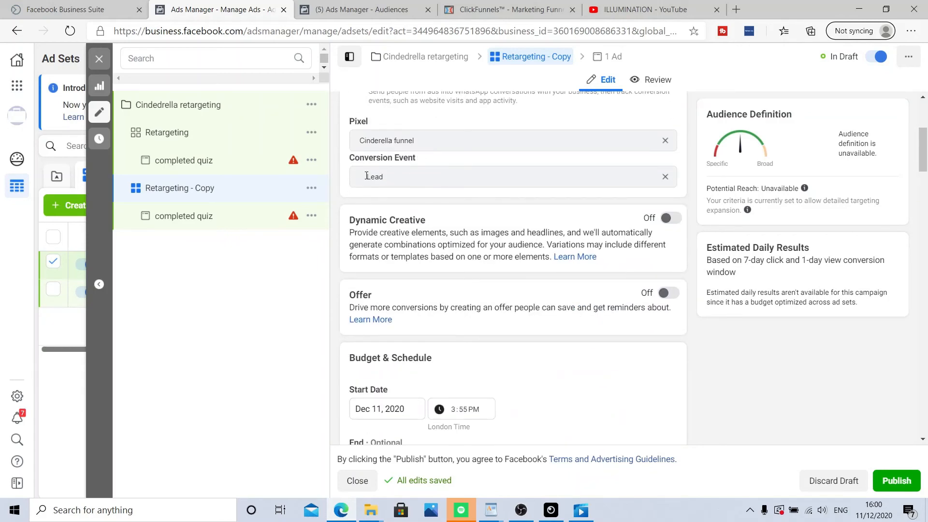
pyautogui.scroll(-10, 366, 176)
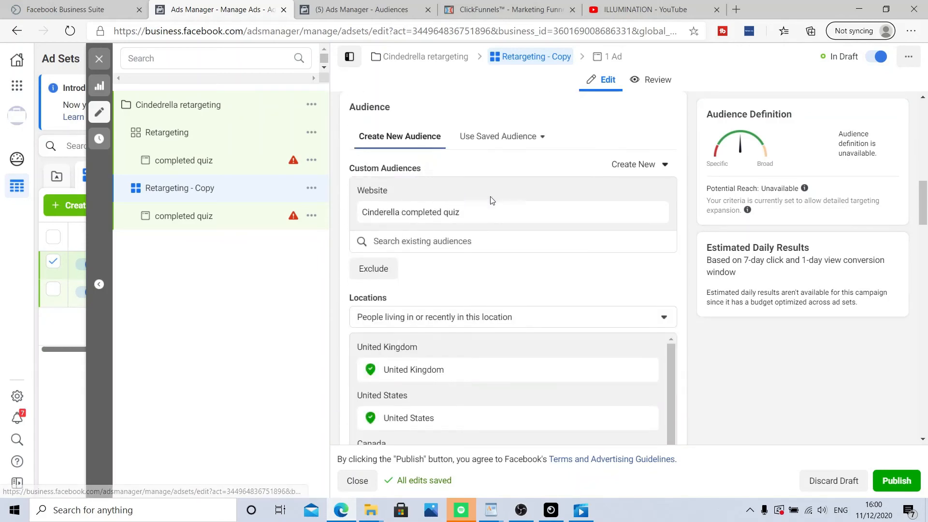
pyautogui.click(637, 211)
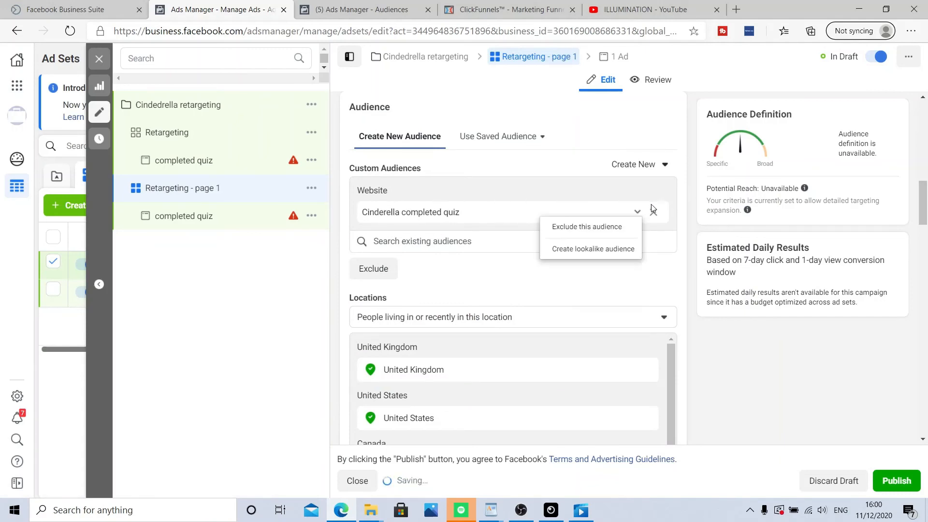
pyautogui.click(653, 211)
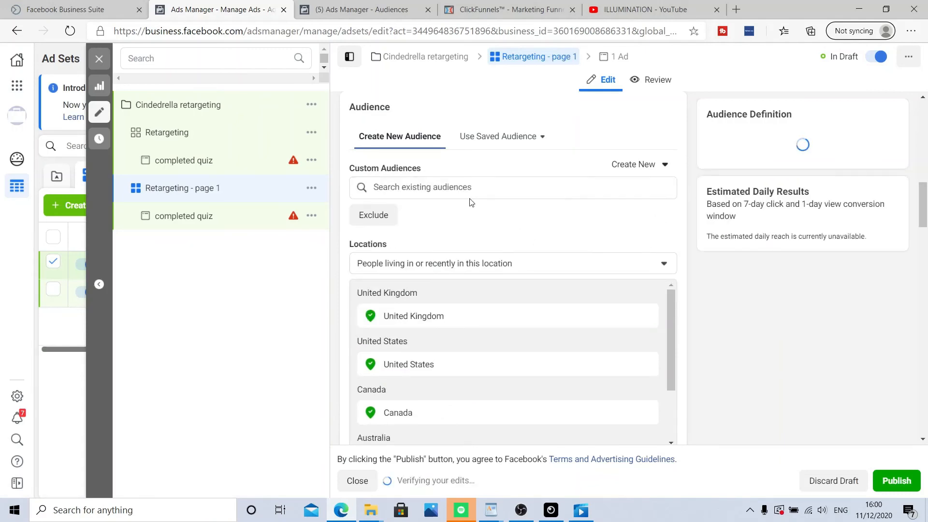
pyautogui.click(463, 187)
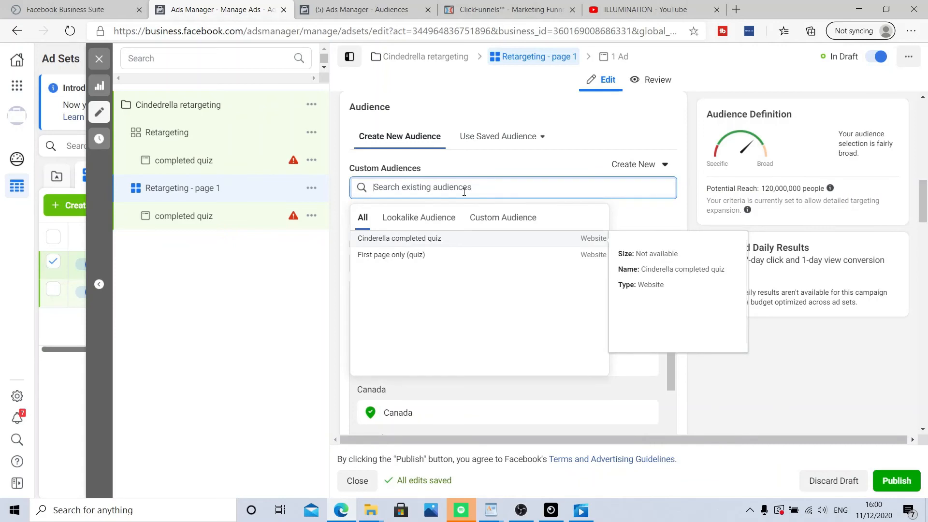
pyautogui.click(465, 256)
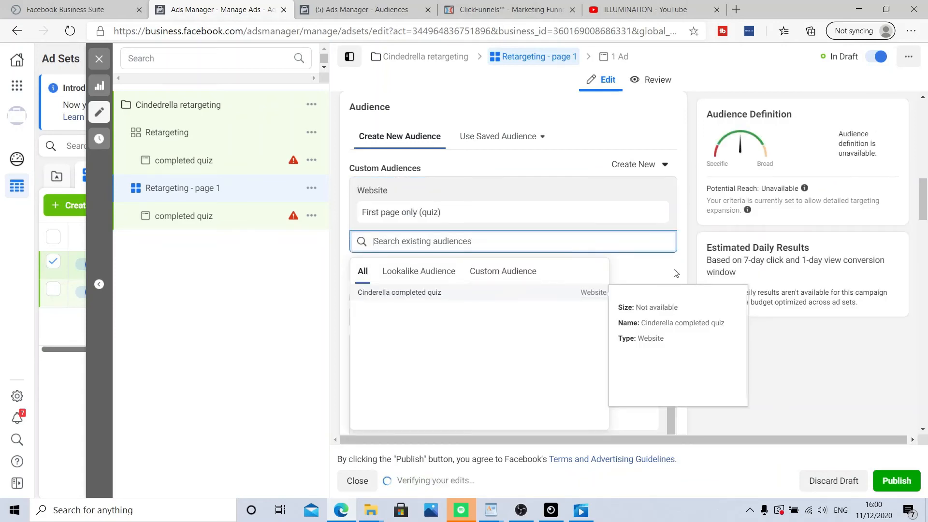
pyautogui.click(800, 353)
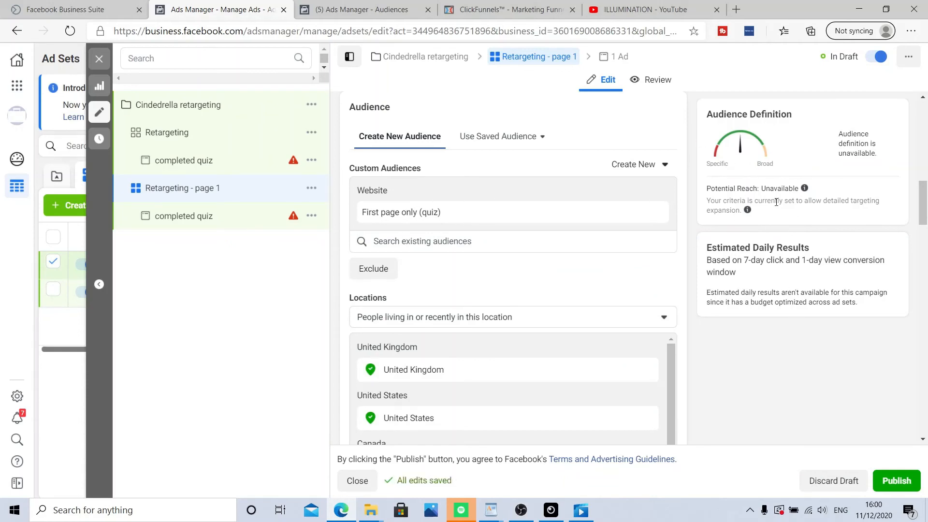
# Step: Open the ad inside the Retargeting - page 1 ad set and edit its ad name
pyautogui.scroll(-5, 502, 287)
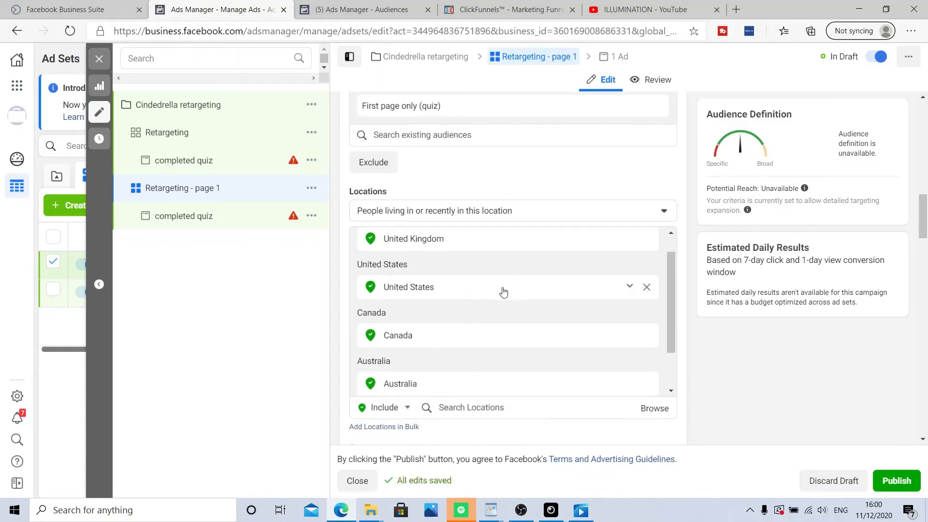
pyautogui.scroll(-3, 550, 262)
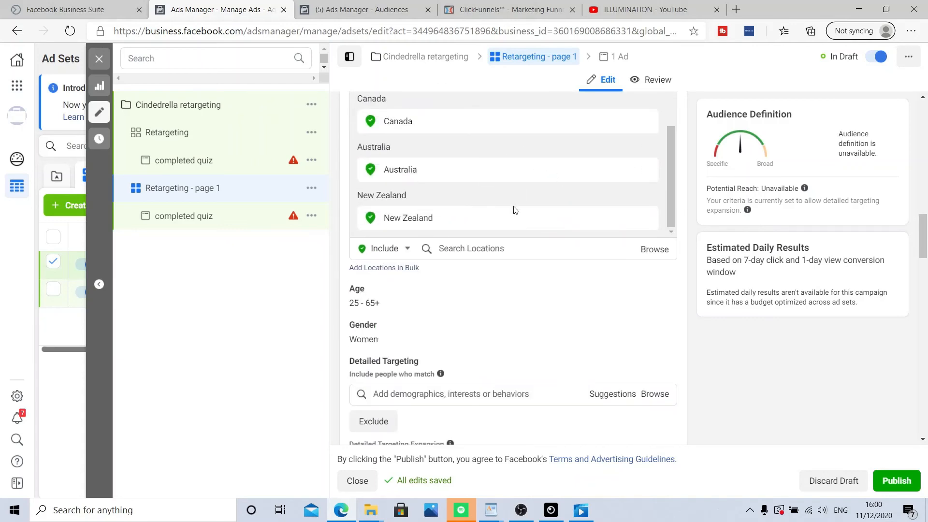
pyautogui.scroll(-2, 389, 183)
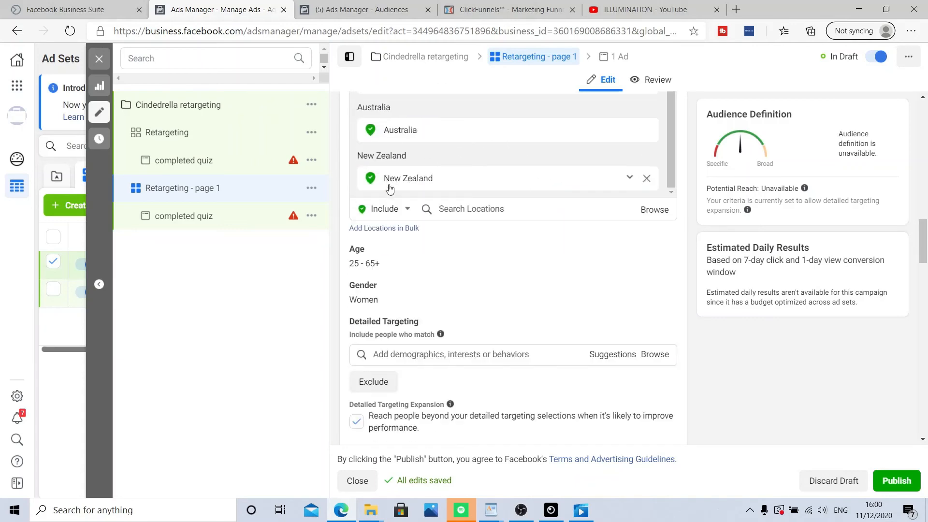
pyautogui.scroll(-20, 468, 253)
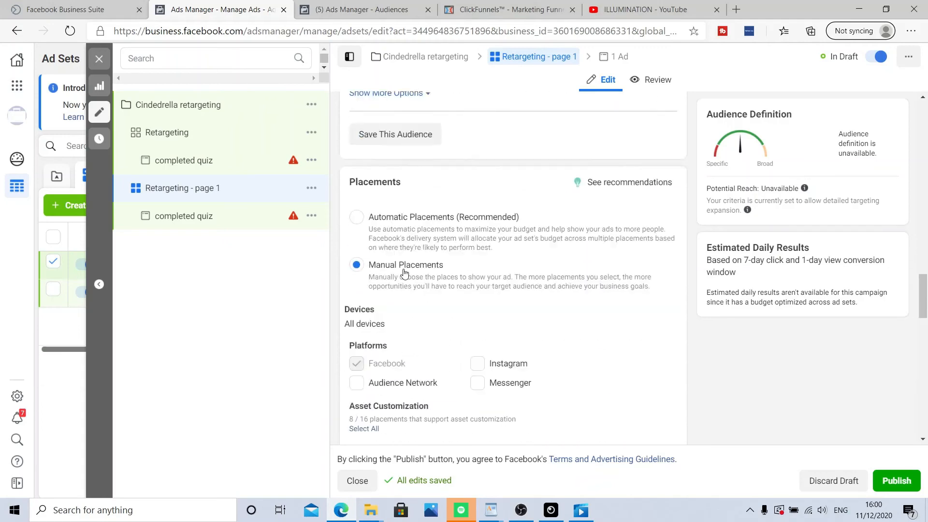
pyautogui.scroll(-7, 450, 299)
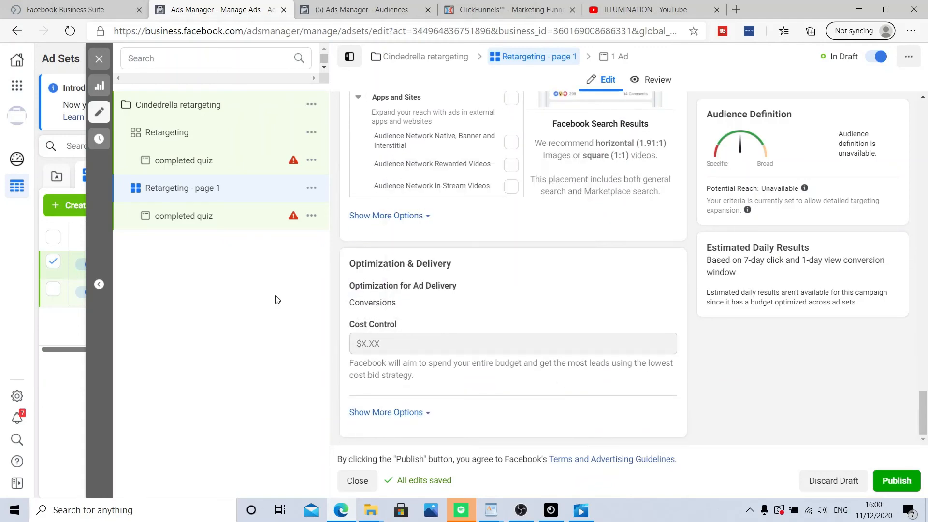
pyautogui.click(203, 221)
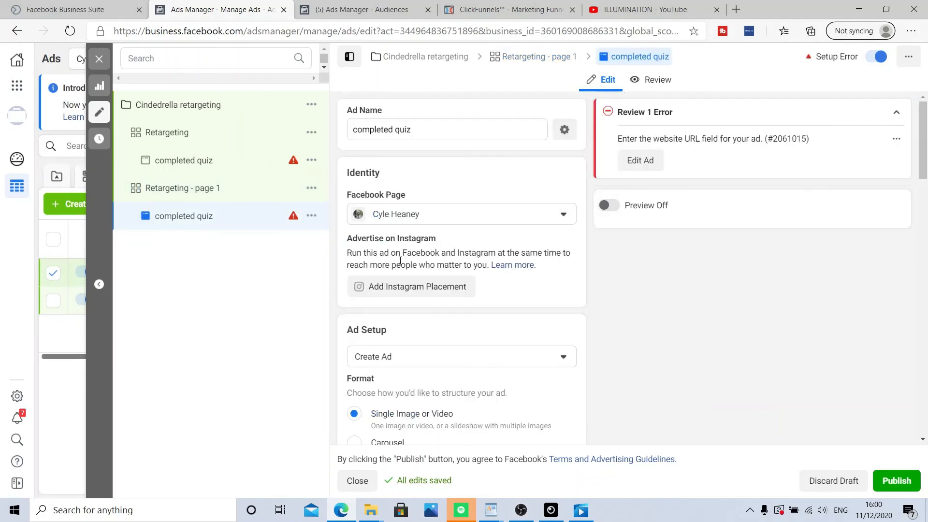
pyautogui.click(435, 130)
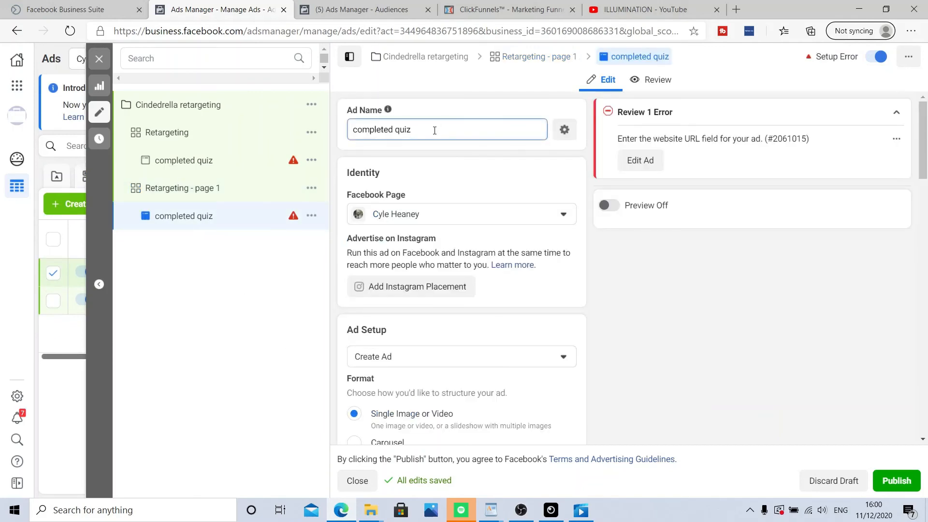
pyautogui.press('BackSpace')
pyautogui.press('BackSpace')
pyautogui.press('BackSpace')
pyautogui.press('BackSpace')
pyautogui.press('BackSpace')
pyautogui.press('BackSpace')
pyautogui.press('BackSpace')
pyautogui.press('BackSpace')
pyautogui.press('BackSpace')
pyautogui.press('BackSpace')
pyautogui.press('BackSpace')
pyautogui.press('BackSpace')
pyautogui.press('BackSpace')
pyautogui.press('BackSpace')
pyautogui.write('F')
# Step: Review the duplicated ad's creative fields down to the website URL
pyautogui.scroll(-5, 436, 131)
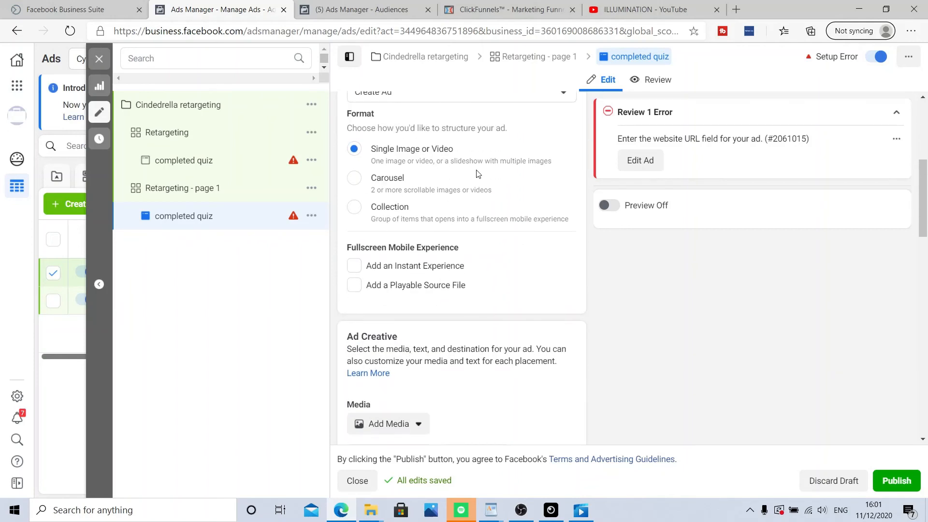
pyautogui.scroll(-3, 478, 169)
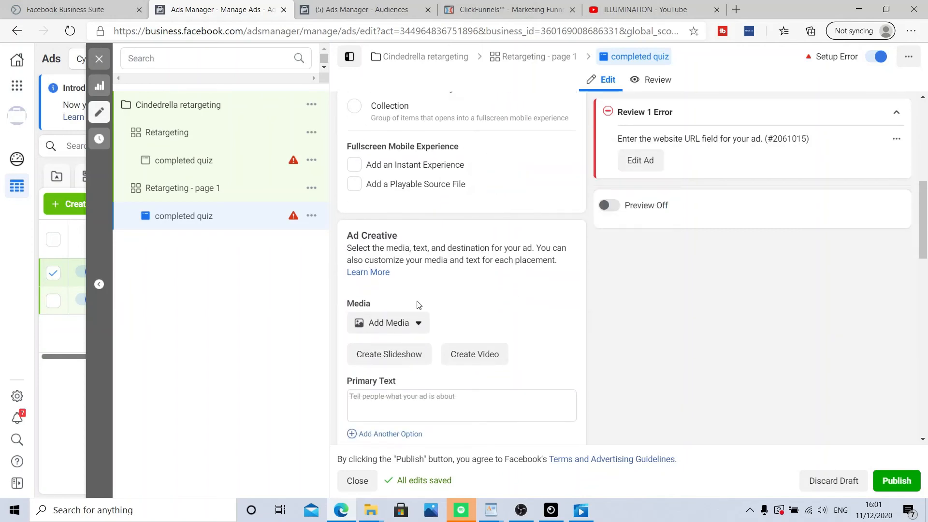
pyautogui.scroll(-8, 459, 257)
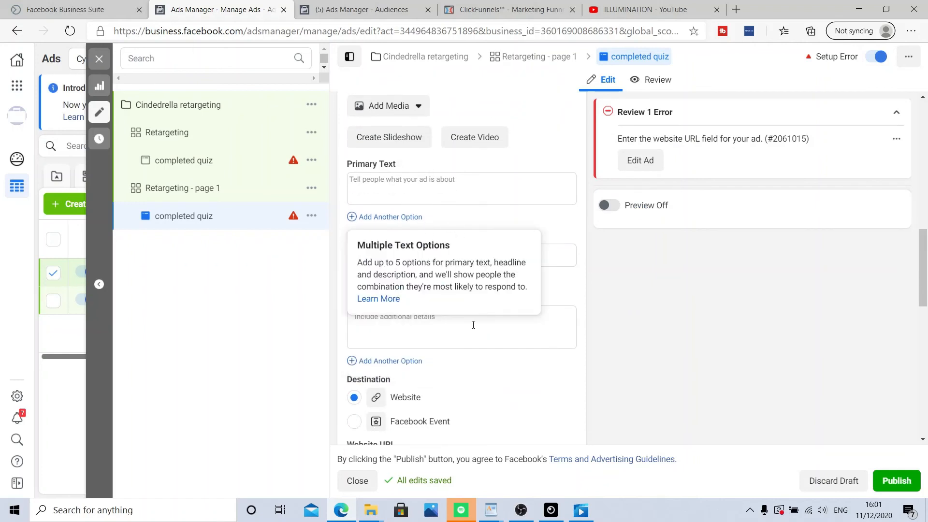
pyautogui.scroll(-3, 491, 314)
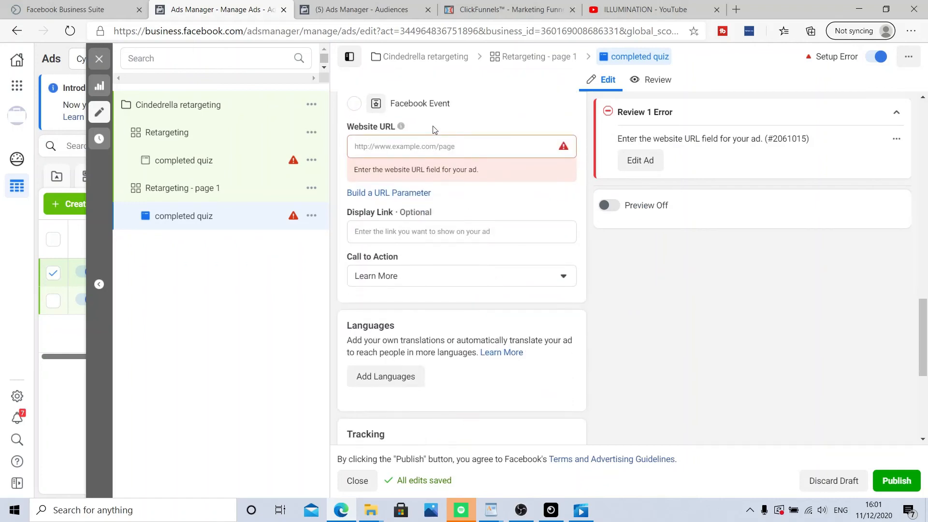